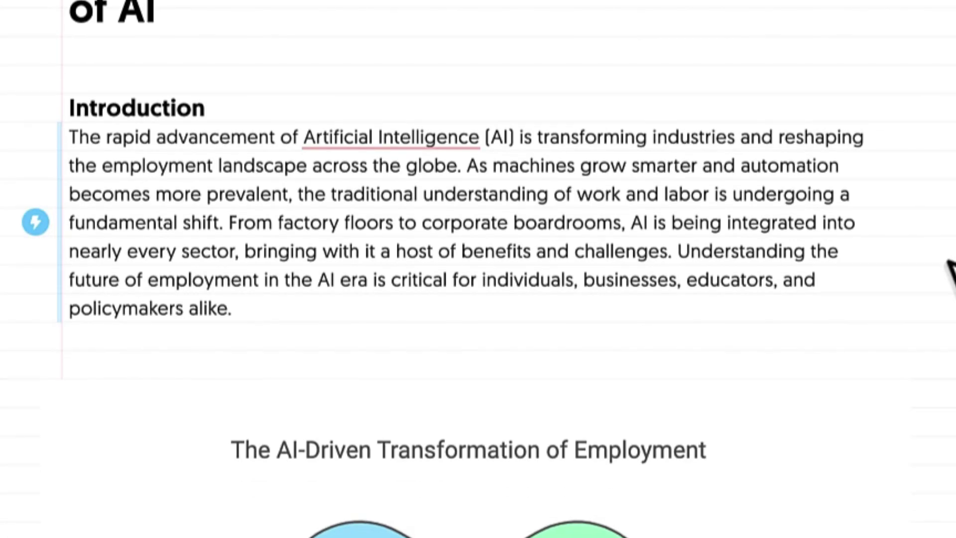
Export the AI-Driven Transformation and Impact of AI on Job Roles diagrams as PowerPoint files
mouse_move(843, 465)
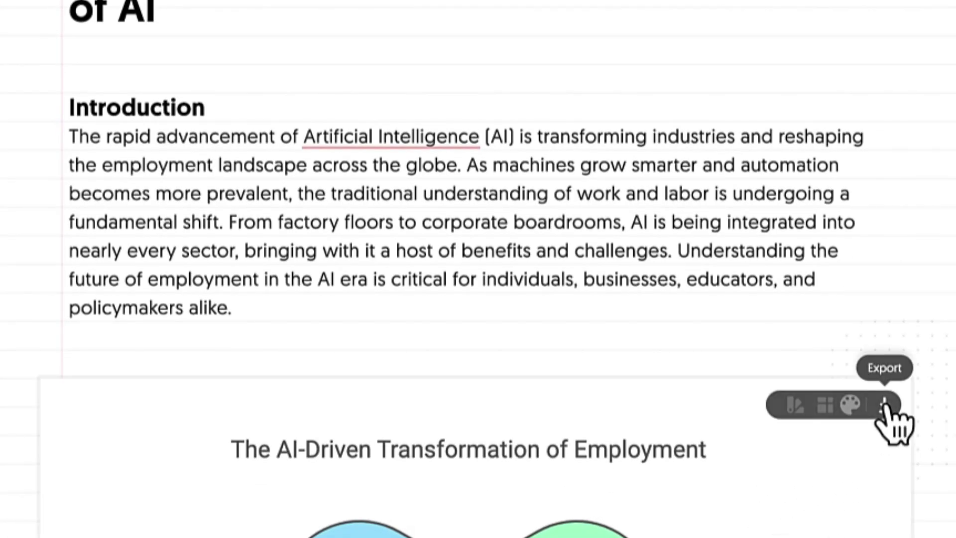
left_click(885, 407)
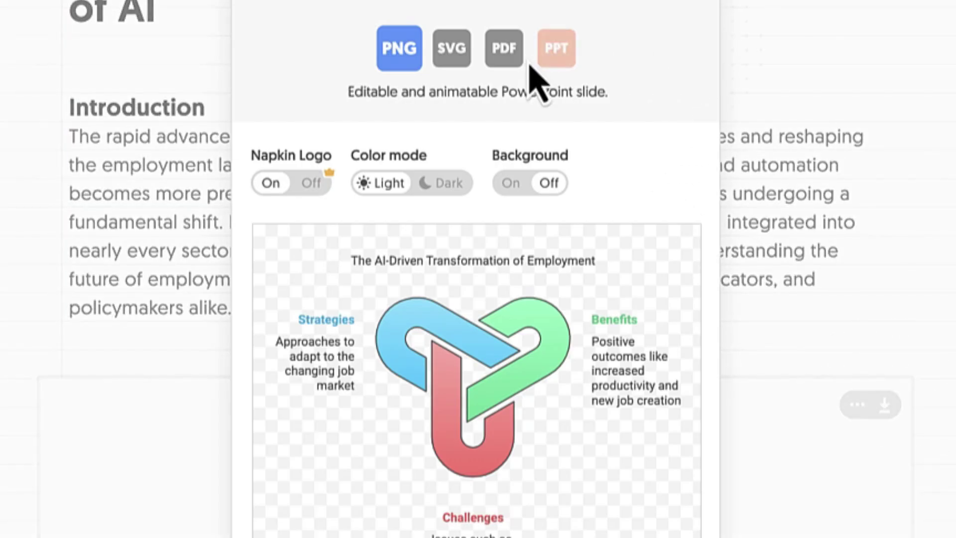
left_click(552, 62)
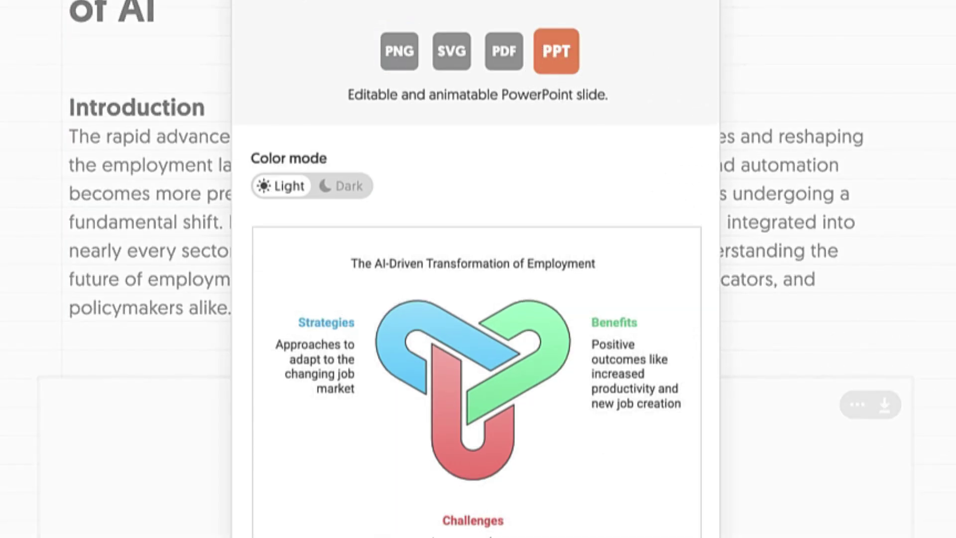
key("Return")
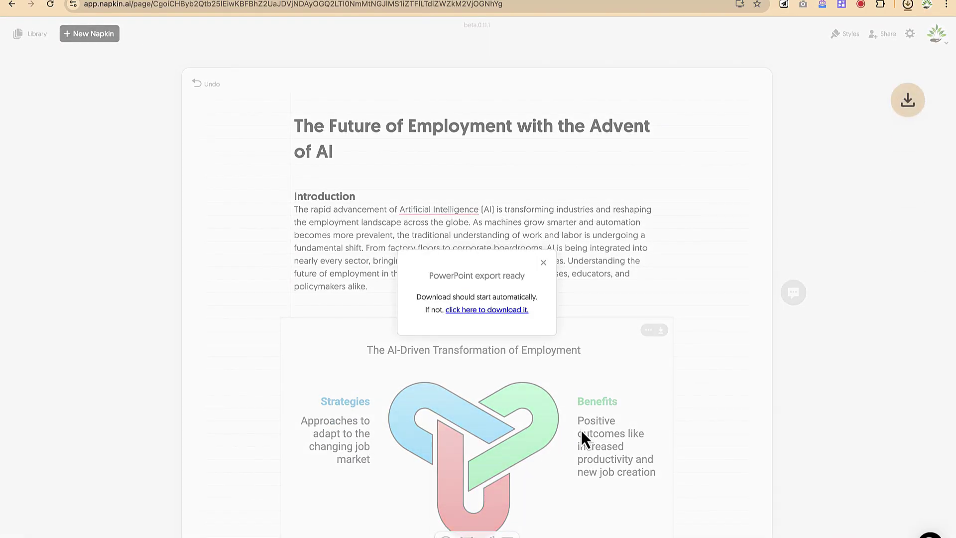
left_click(616, 435)
scroll(598, 398, "down", 15)
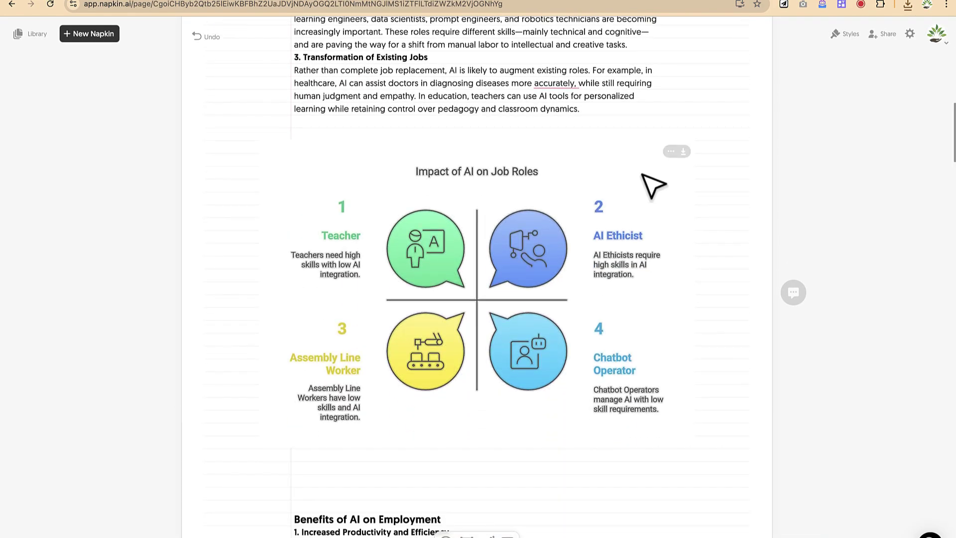
left_click(683, 152)
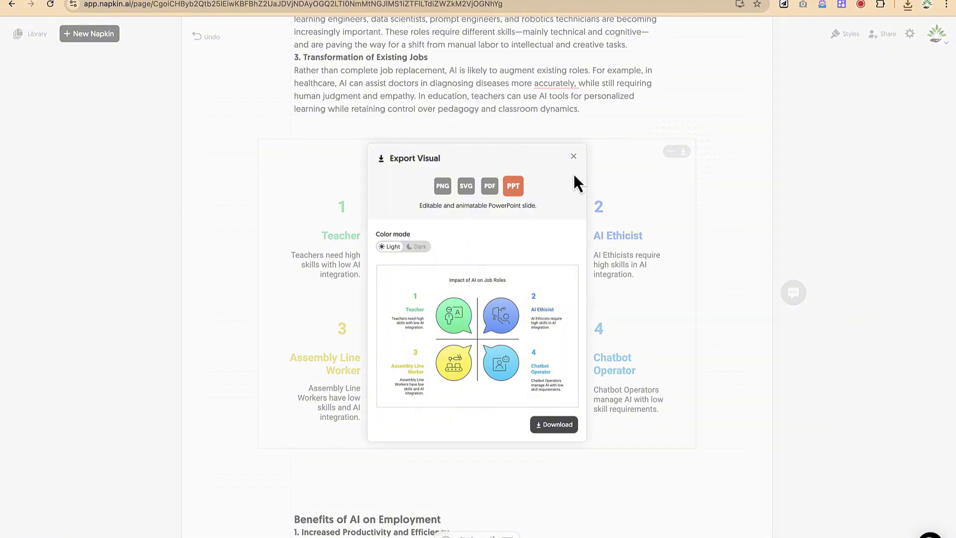
left_click(556, 428)
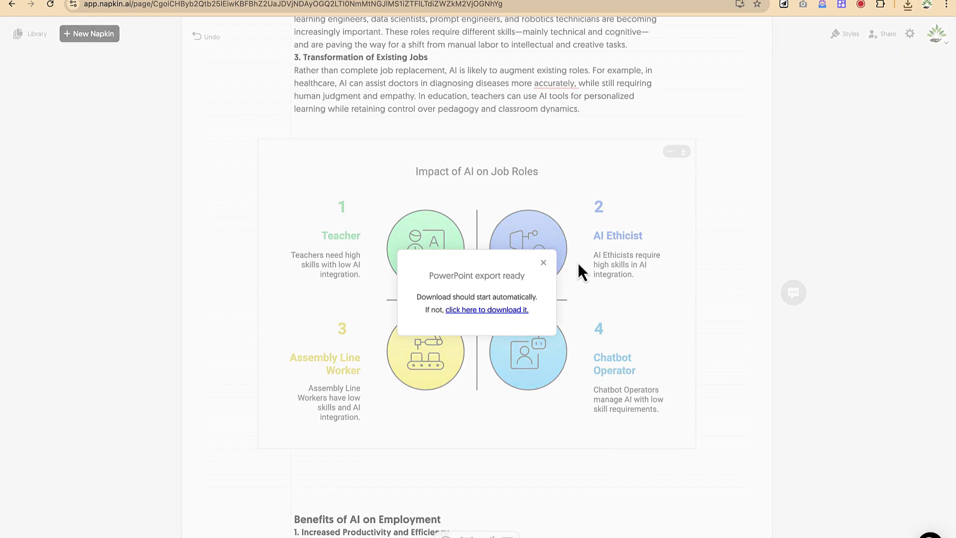
left_click(543, 263)
Export the workforce puzzle and AI's Impact on the Workforce ripple diagrams as PowerPoint
scroll(651, 468, "down", 12)
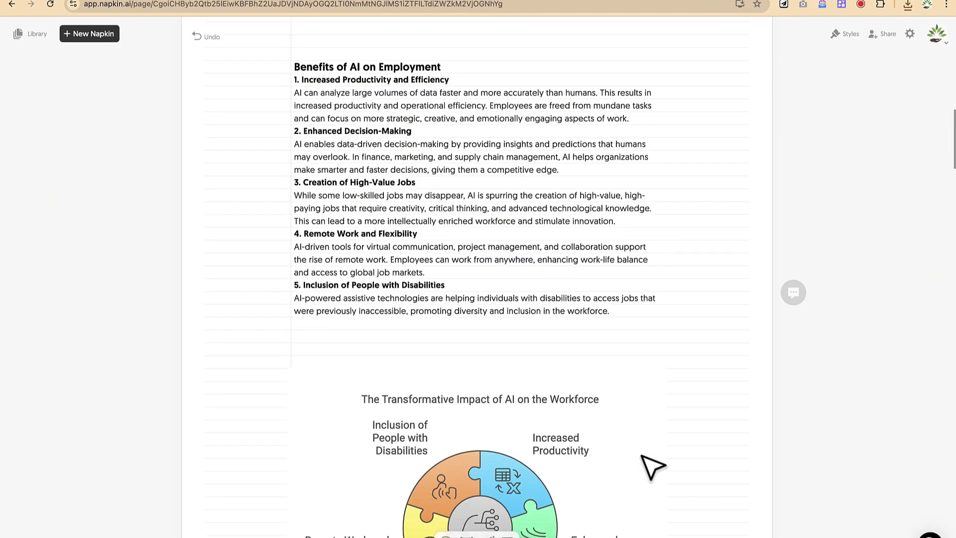
left_click(655, 233)
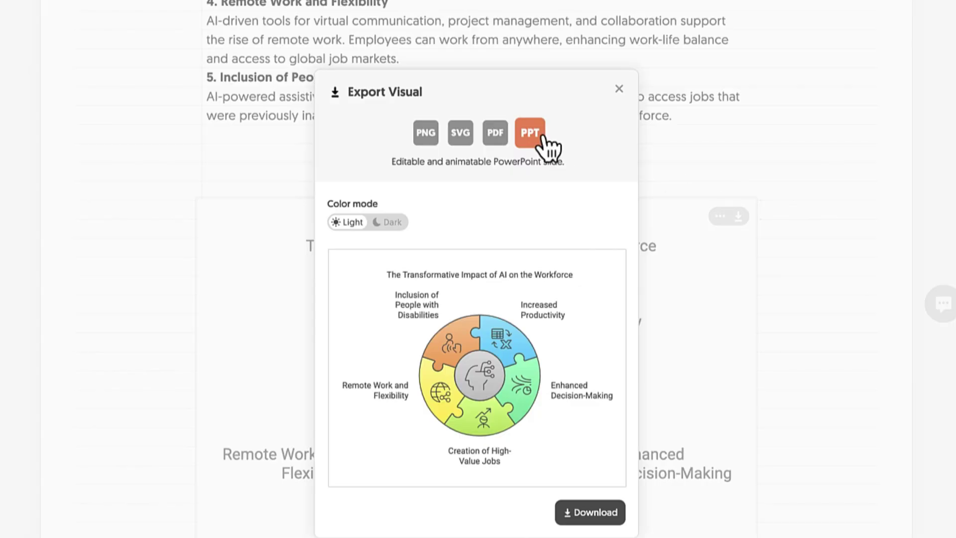
left_click(570, 515)
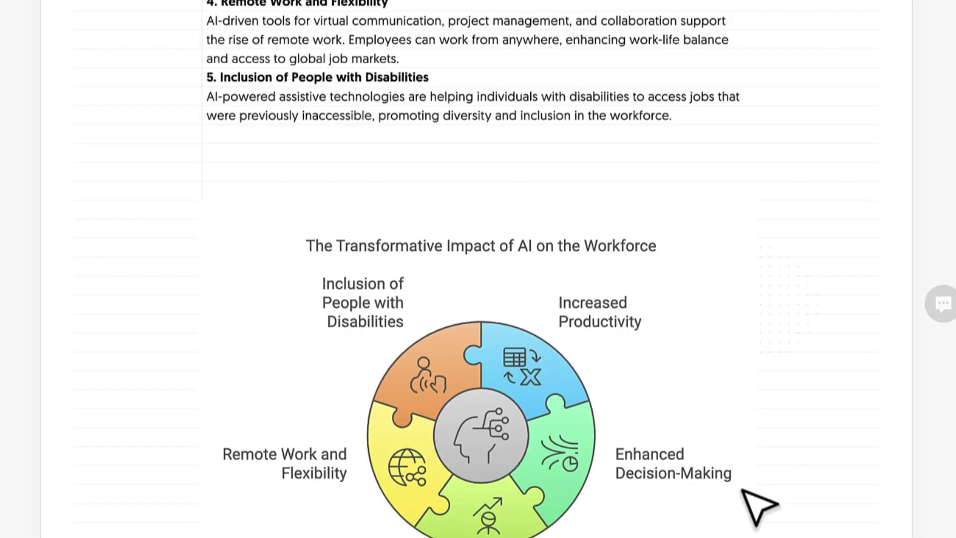
scroll(751, 504, "down", 15)
scroll(751, 503, "down", 6)
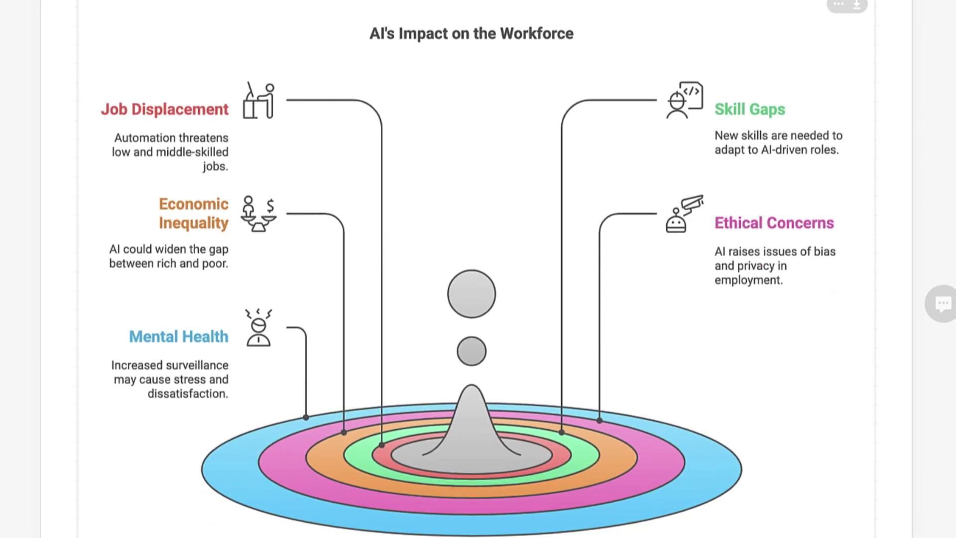
left_click(857, 6)
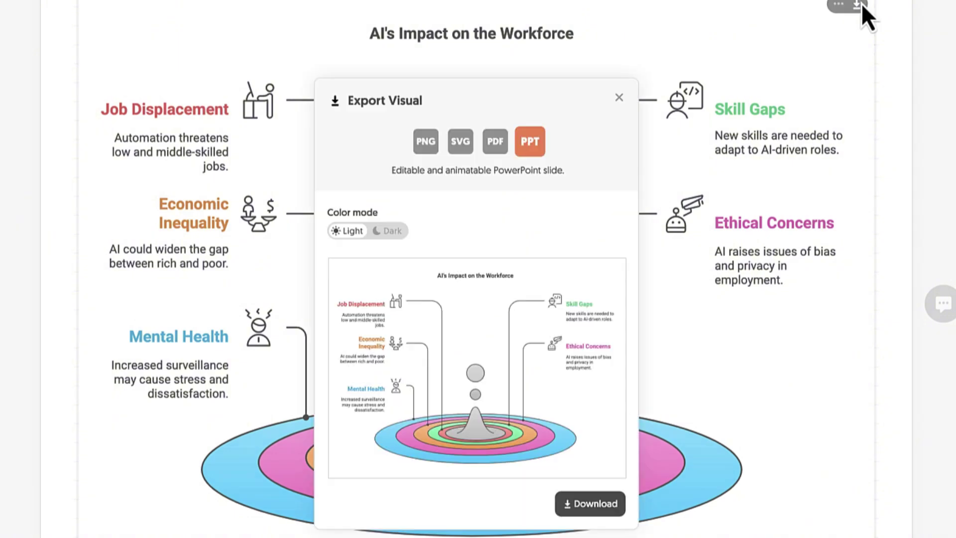
left_click(592, 509)
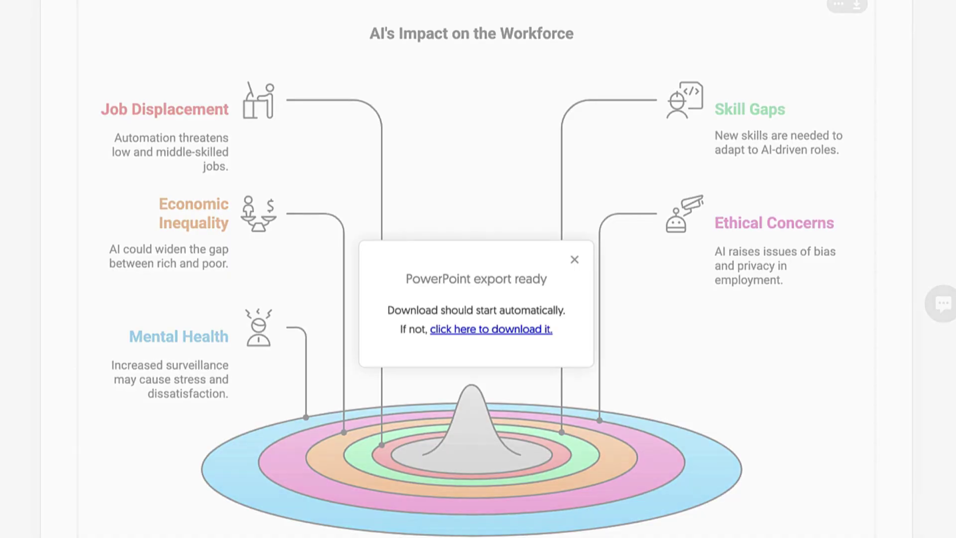
left_click(575, 259)
Export the padlock strategies visual and the AI in Employment pros-and-cons chart as PowerPoint
scroll(622, 364, "down", 10)
scroll(649, 450, "down", 6)
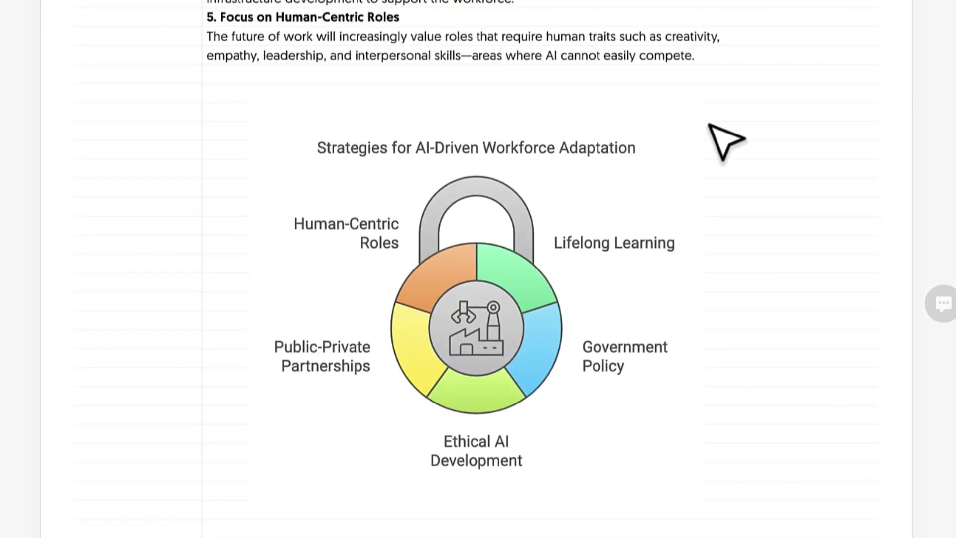
left_click(687, 120)
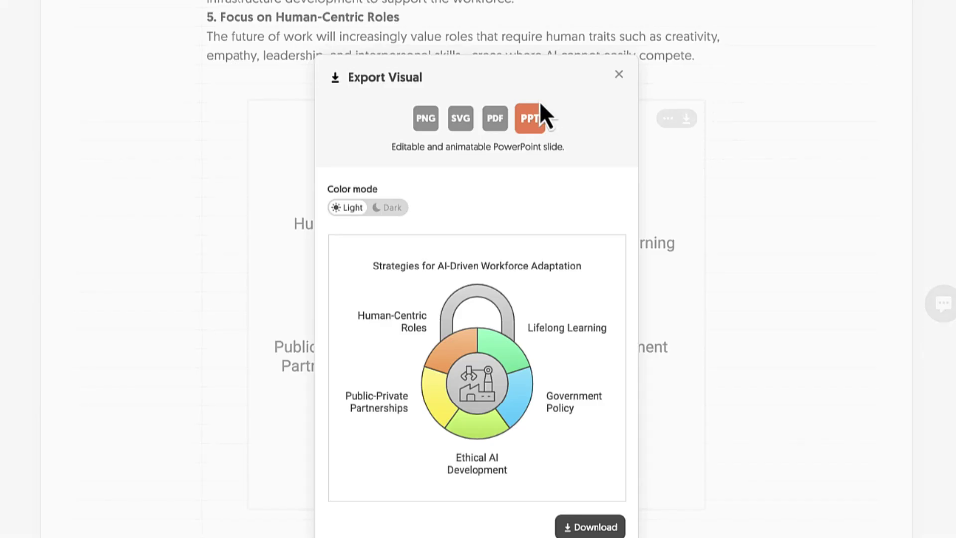
left_click(587, 528)
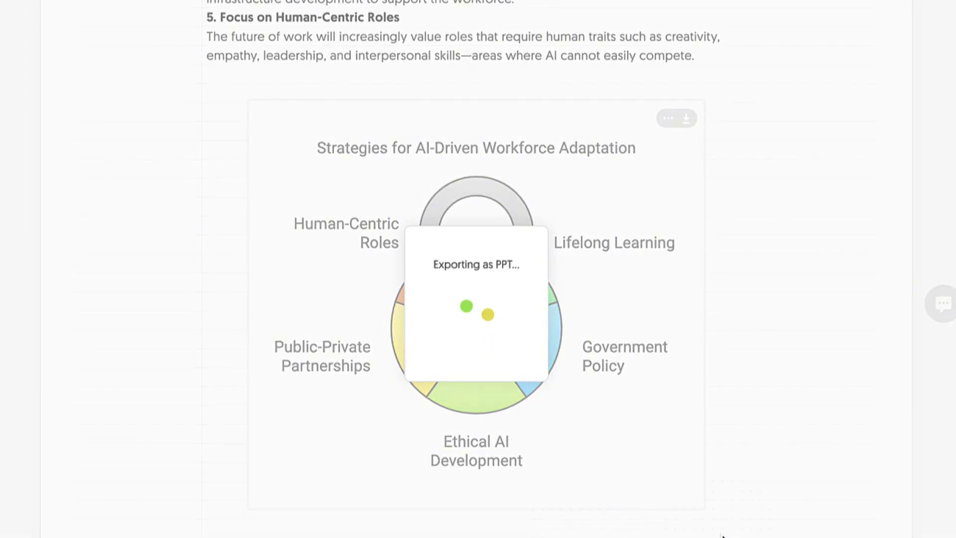
left_click(756, 531)
scroll(757, 525, "down", 15)
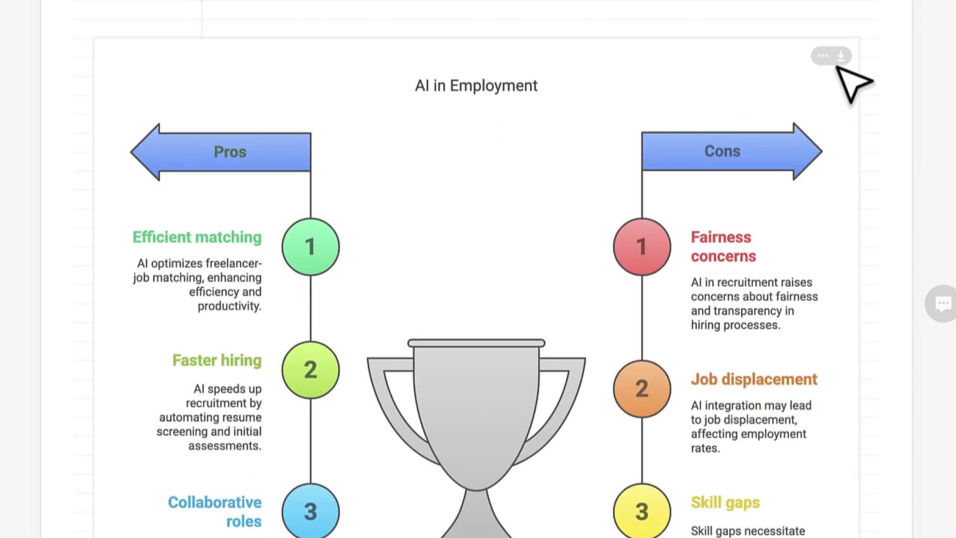
left_click(841, 58)
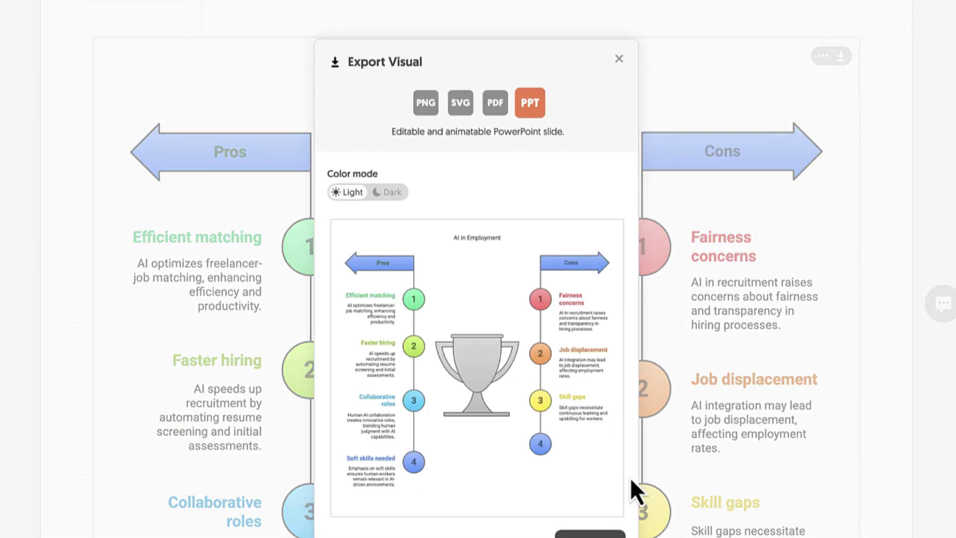
left_click(591, 533)
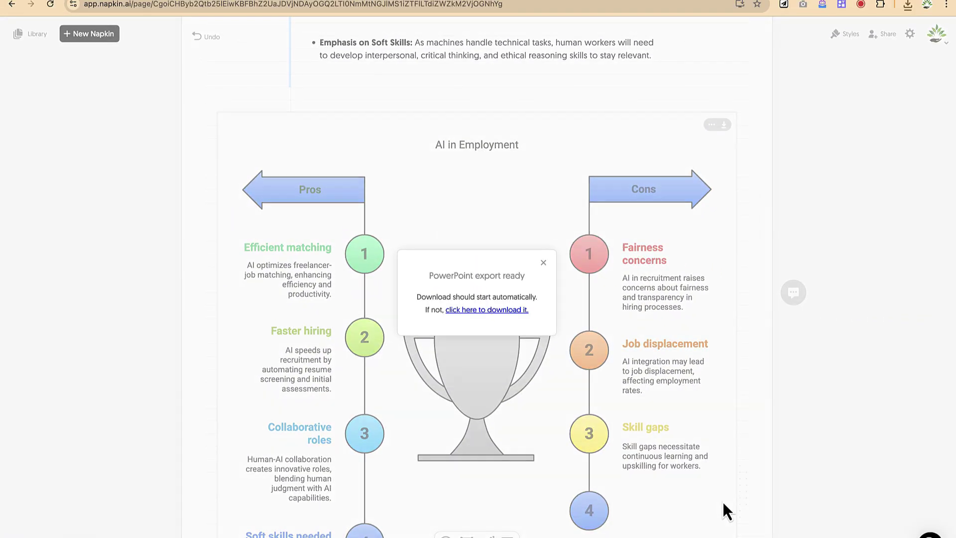
left_click(762, 437)
Export the balance-scale diagram as PowerPoint and reveal the latest download in its folder
scroll(735, 483, "down", 5)
scroll(734, 483, "down", 10)
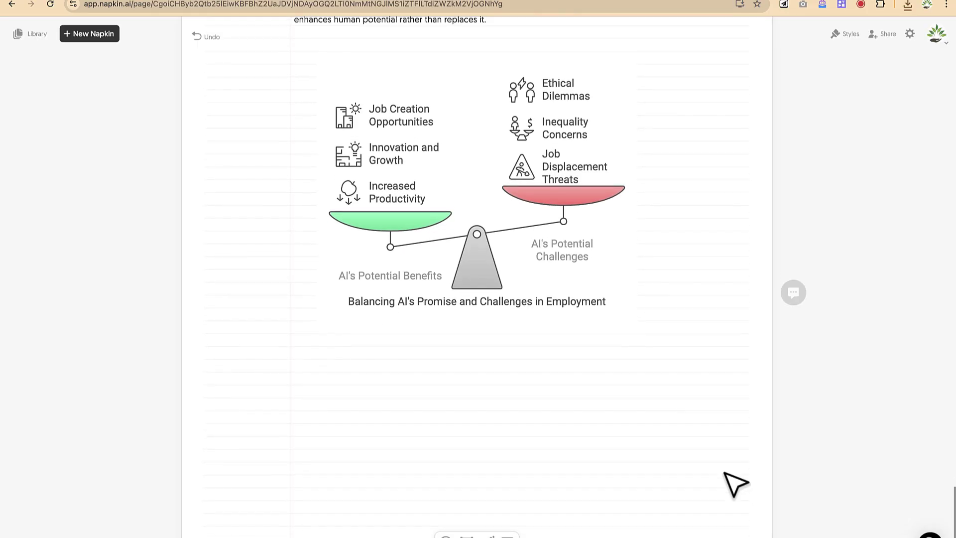
scroll(736, 483, "up", 3)
left_click(625, 195)
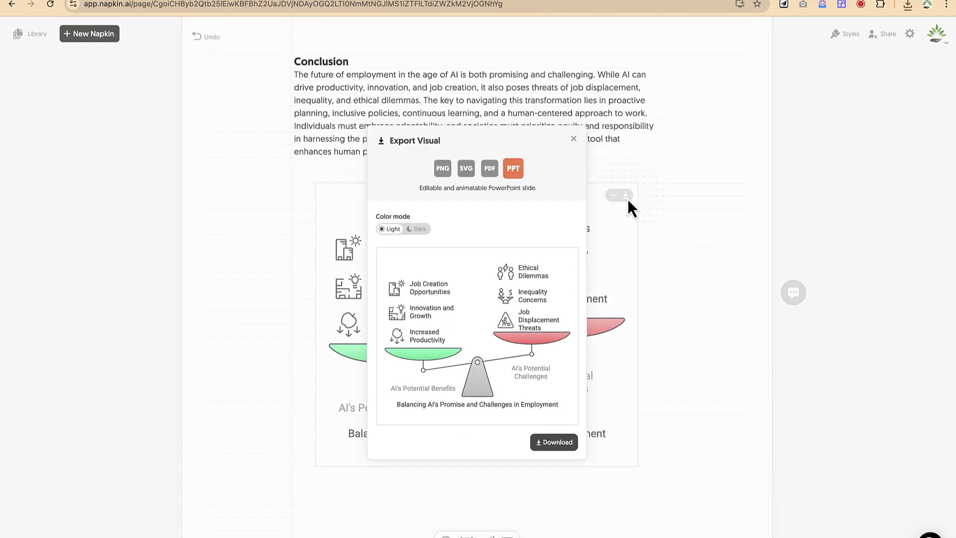
left_click(554, 441)
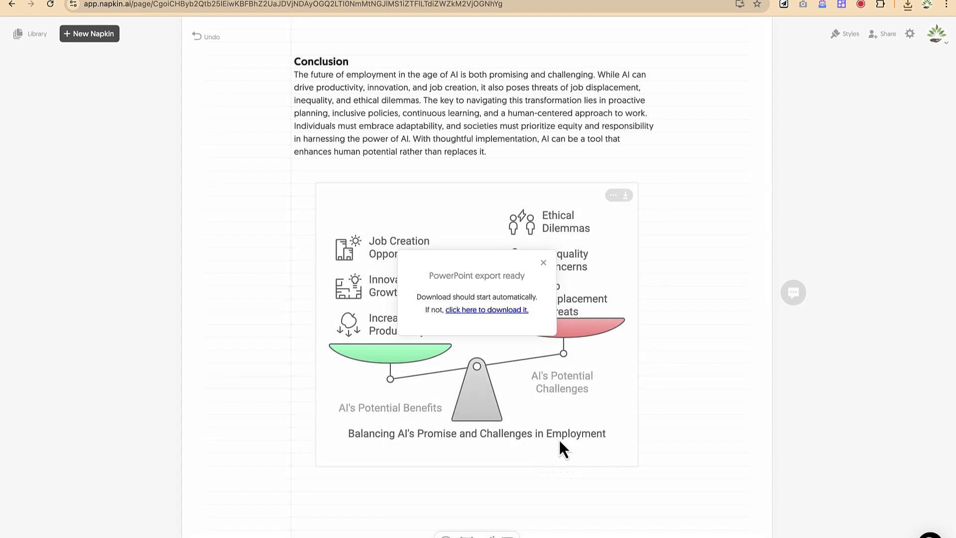
left_click(906, 5)
left_click(881, 50)
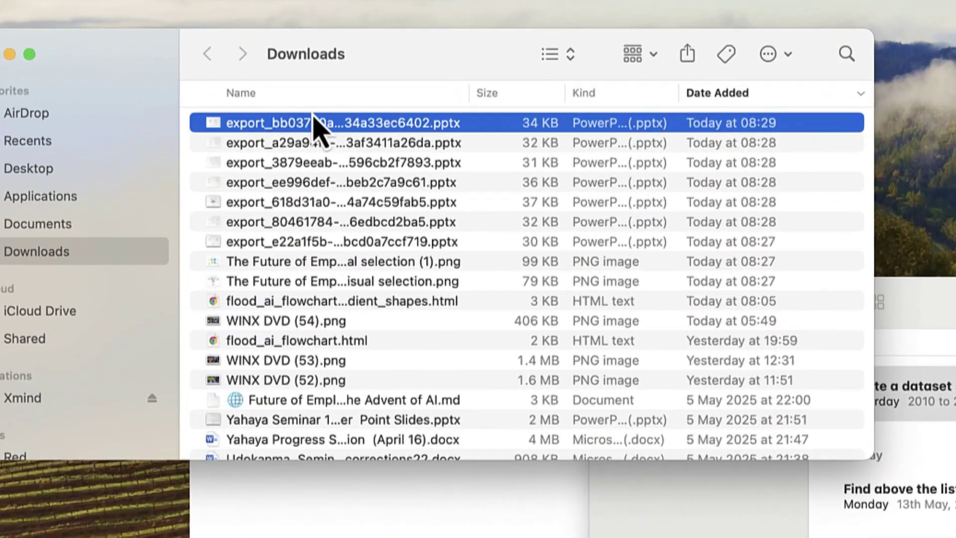
Select all seven exported PPTX files and go to Desktop > YouTube Videos > May 2025
key("shift+Down")
key("shift+Down")
key("shift+Down")
key("shift+Down")
key("shift+Down")
key("shift+Down")
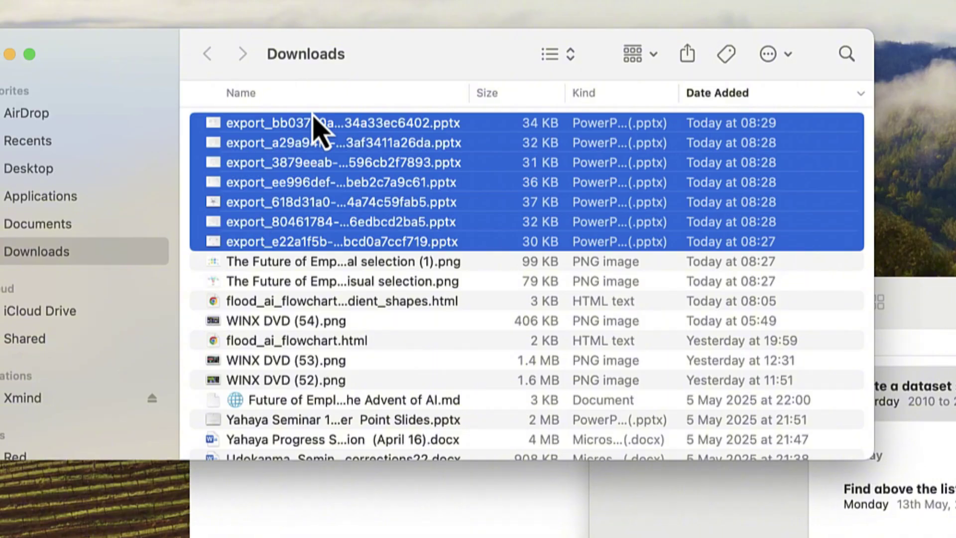
left_click(33, 175)
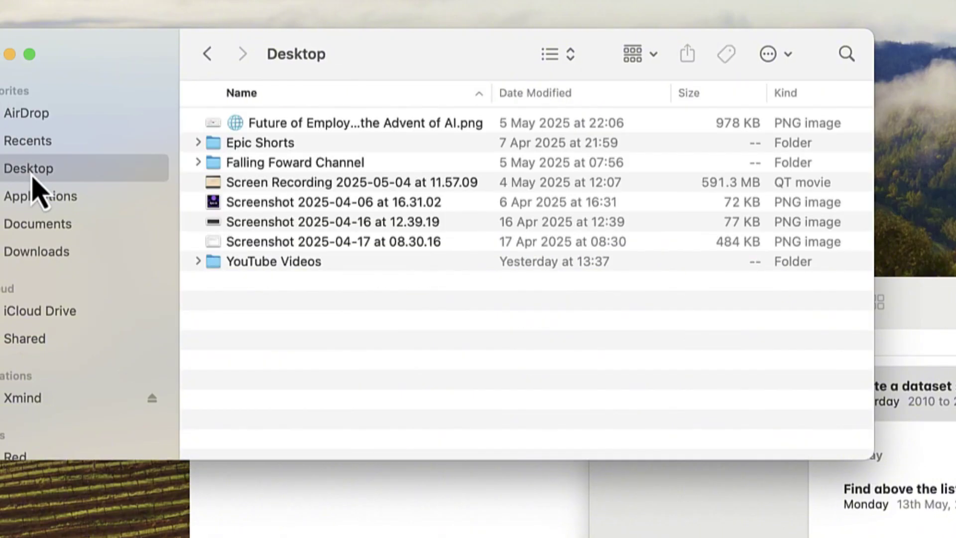
left_click(284, 263)
double_click(284, 264)
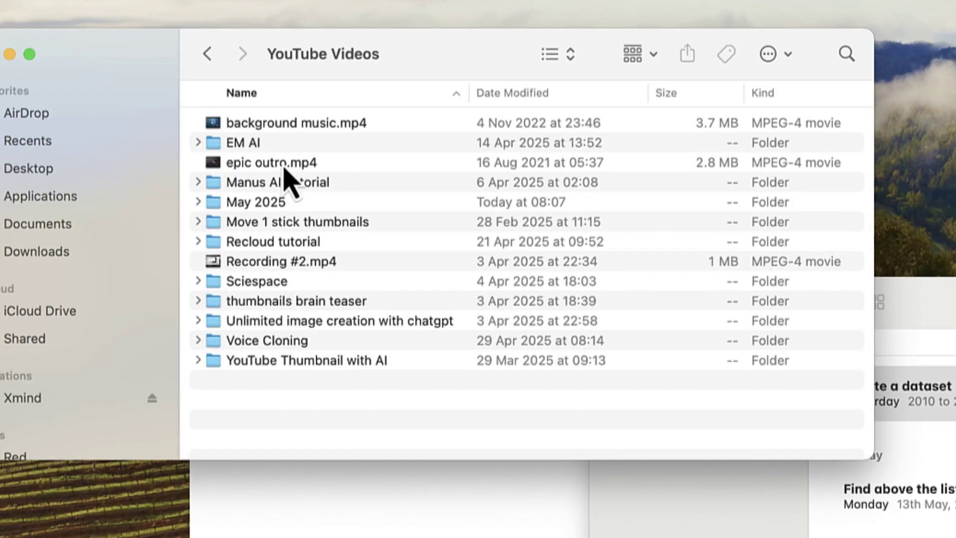
double_click(286, 202)
Create a 'Presentation with Napkin AI' folder, paste the seven files in, and open the first
key("super+shift+n")
type("Presene")
key("BackSpace")
key("BackSpace")
type("ntation with Napkin AI")
key("Return")
double_click(323, 224)
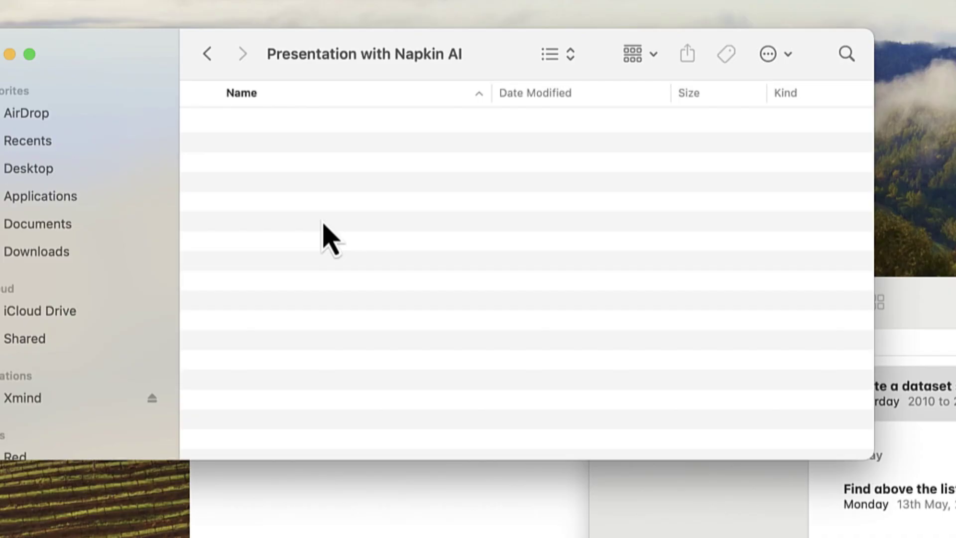
key("super+v")
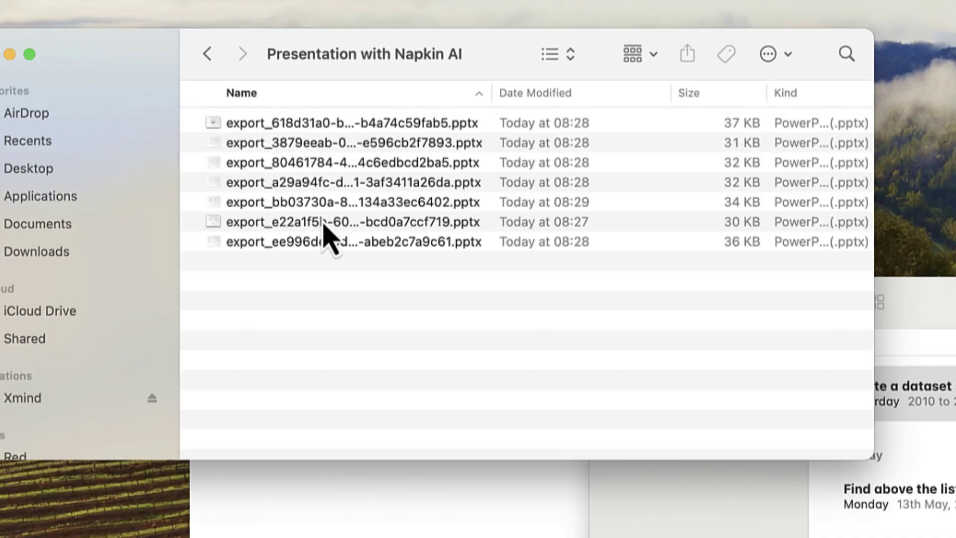
left_click(312, 128)
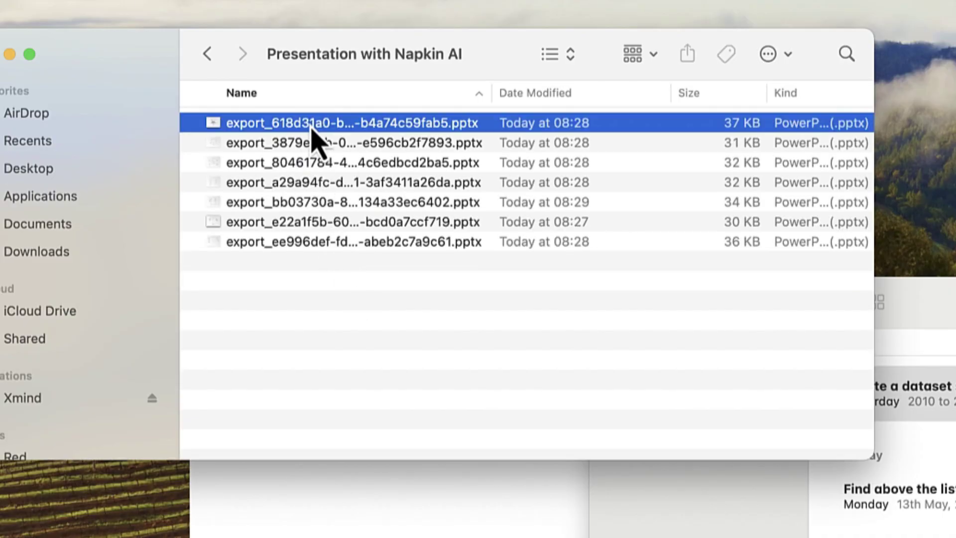
double_click(312, 128)
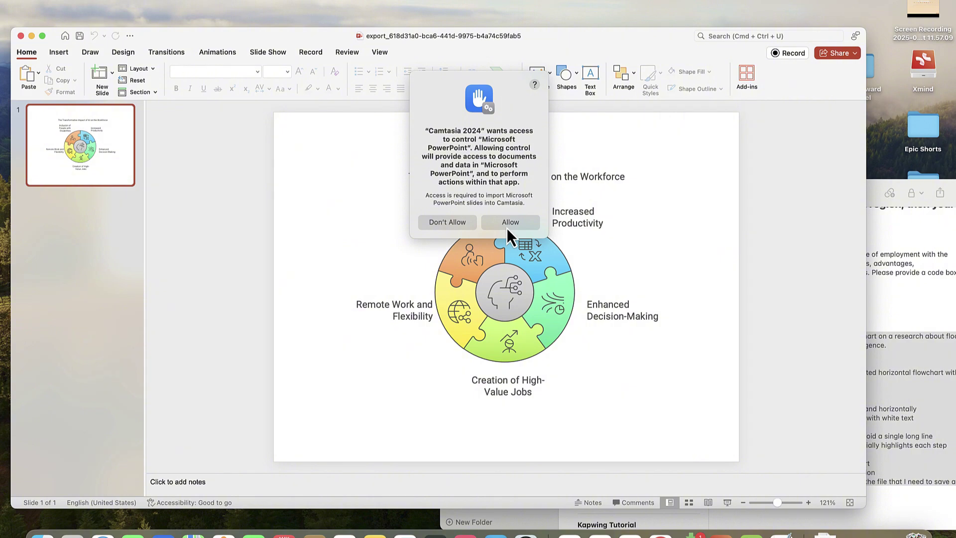
Allow access and inspect the puzzle diagram slide's editable labels and pieces in the first export
left_click(506, 228)
left_click(459, 200)
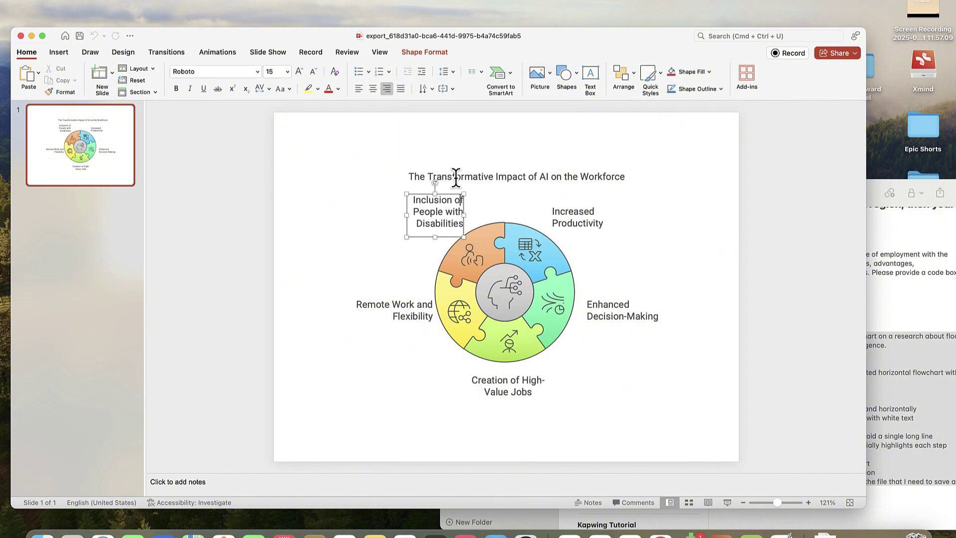
left_click(456, 177)
left_click(561, 217)
left_click(516, 275)
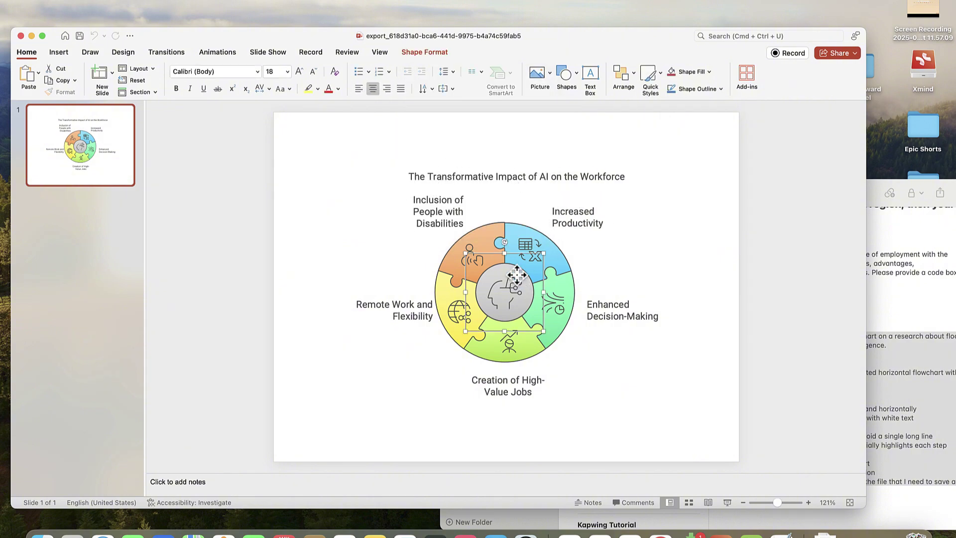
left_click(474, 242)
left_click(458, 305)
left_click(381, 302)
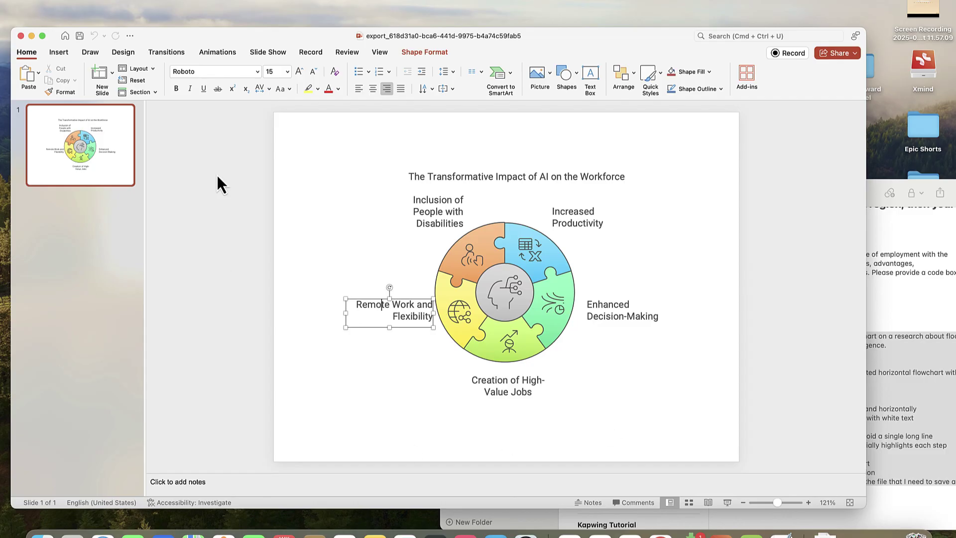
Copy the Strategies slide from export_3879eeab, close it, and return after slide 1
left_click_drag(303, 32, 526, 131)
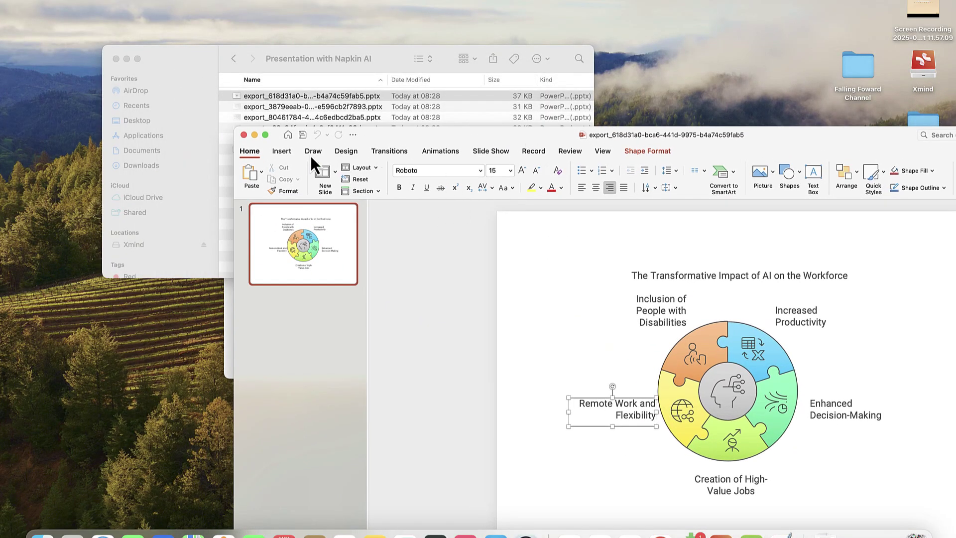
double_click(315, 107)
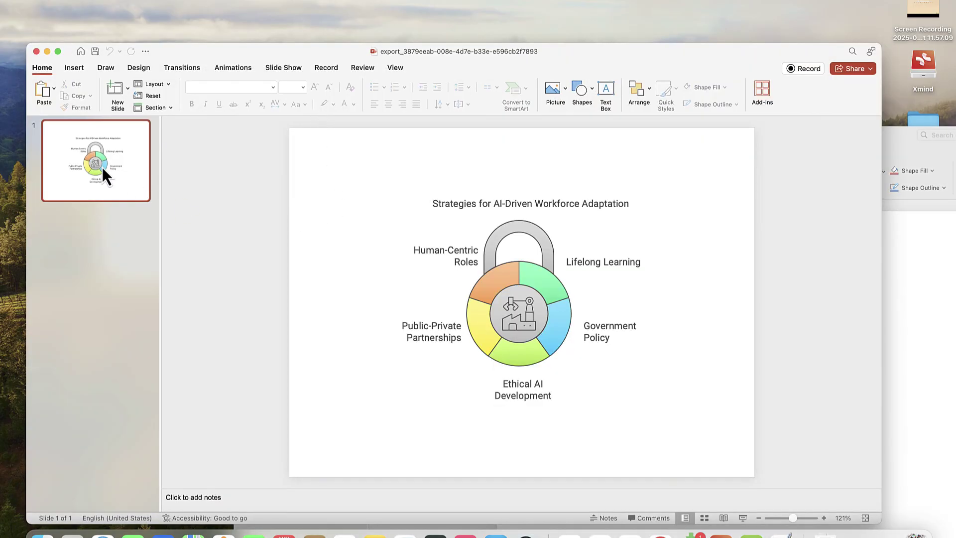
left_click(35, 52)
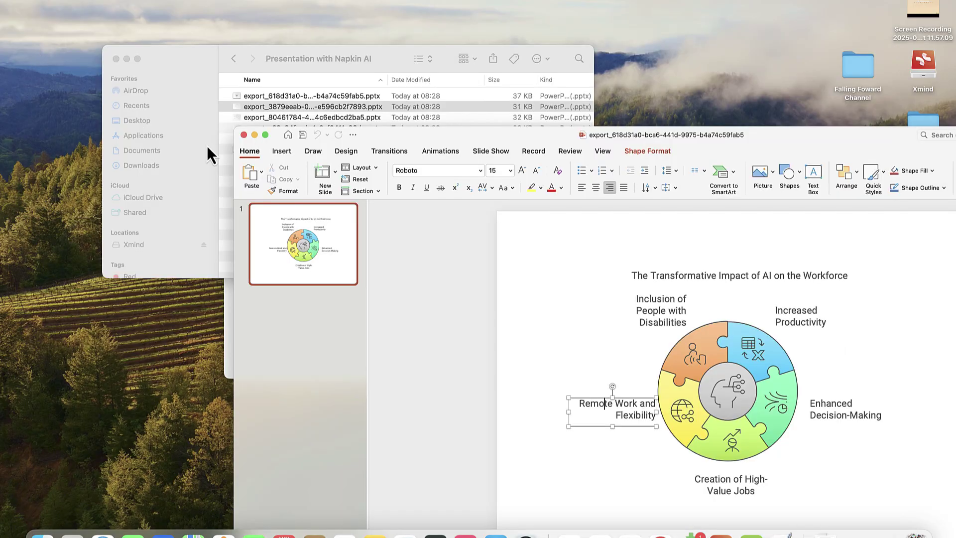
left_click(316, 277)
Add the workforce strategies slide as slide 2 and Impact of AI on Job Roles as slide 3
key("super+v")
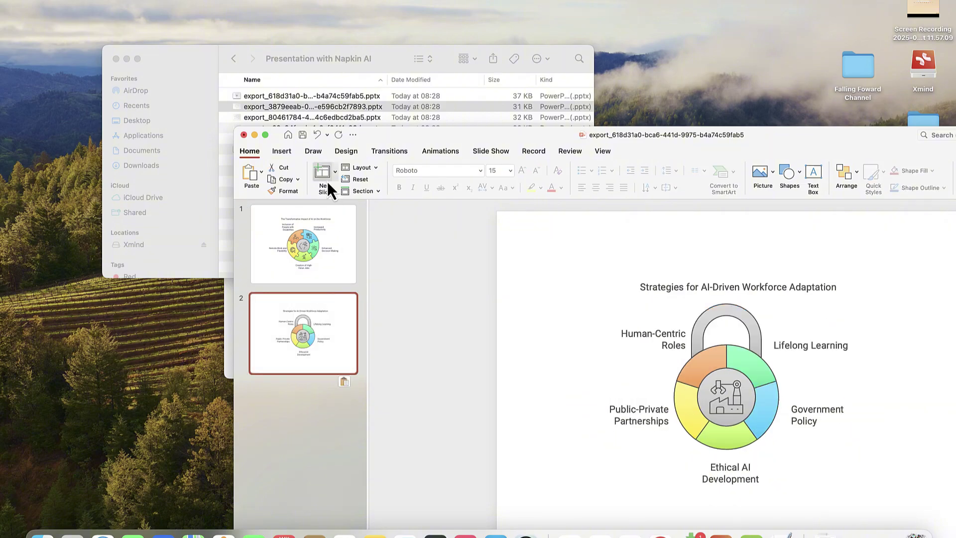
double_click(289, 118)
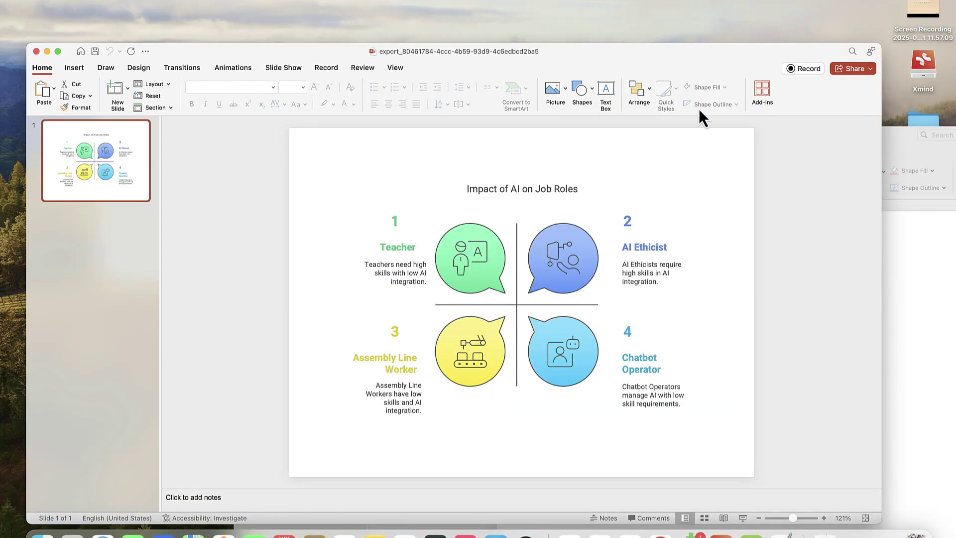
key("super+grave")
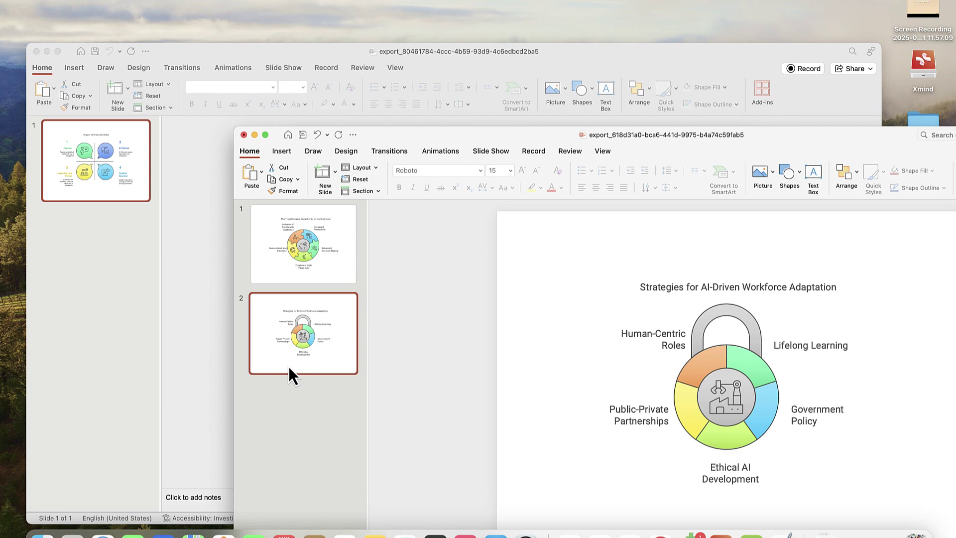
key("super+v")
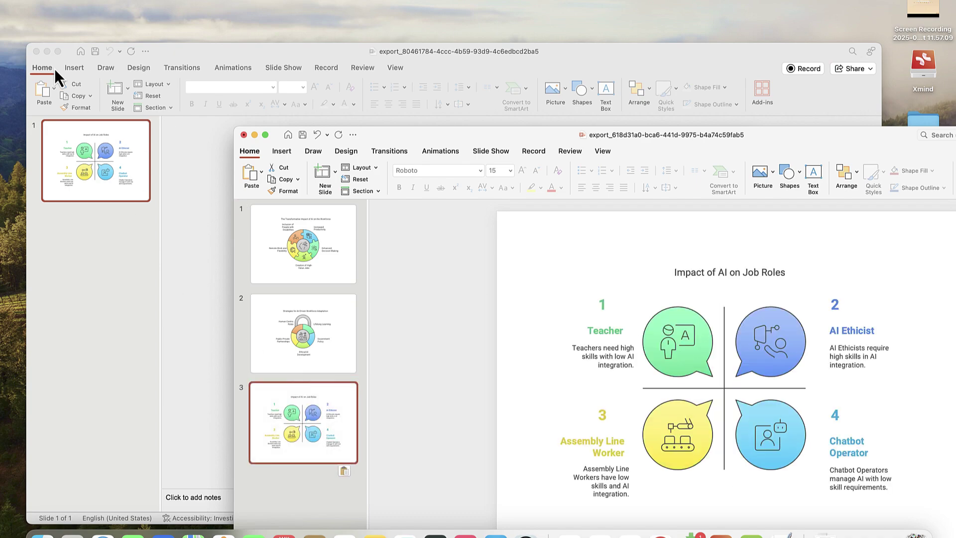
left_click(37, 52)
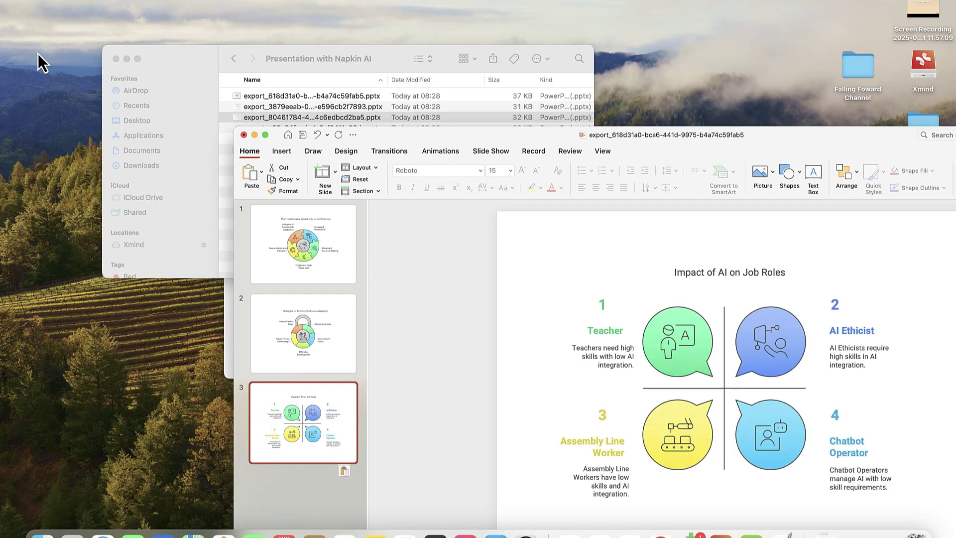
Add the AI in Employment and Balancing AI's Promise slides as slides 4 and 5
left_click(294, 115)
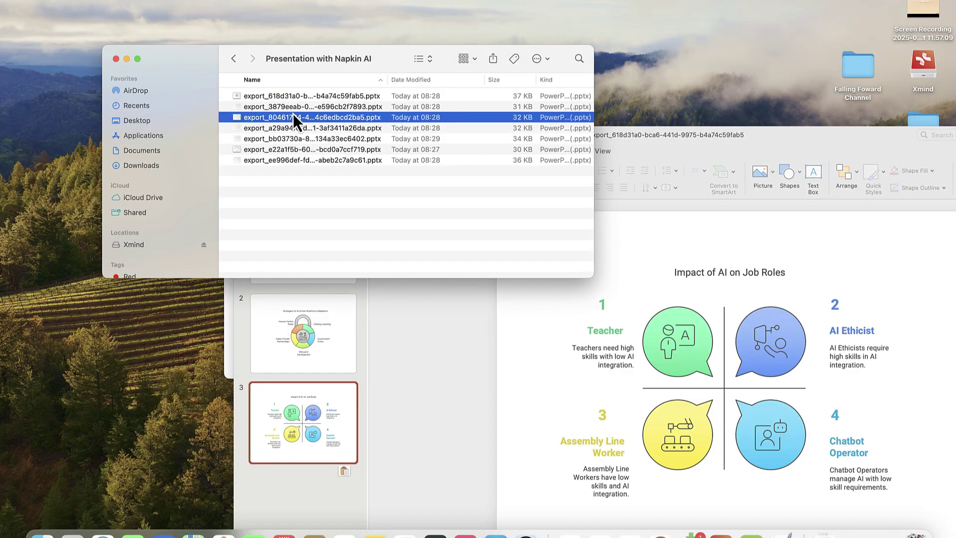
key("super+Tab")
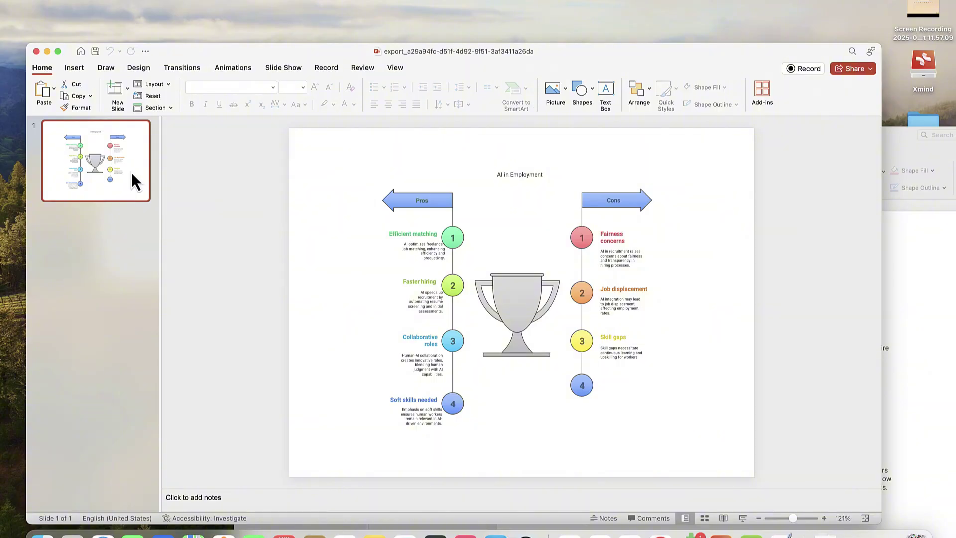
left_click(36, 52)
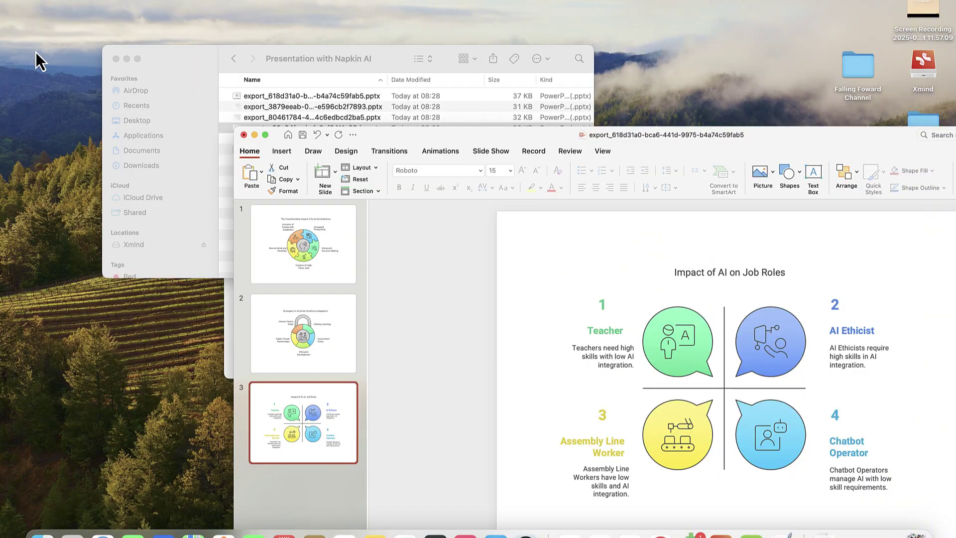
key("super+v")
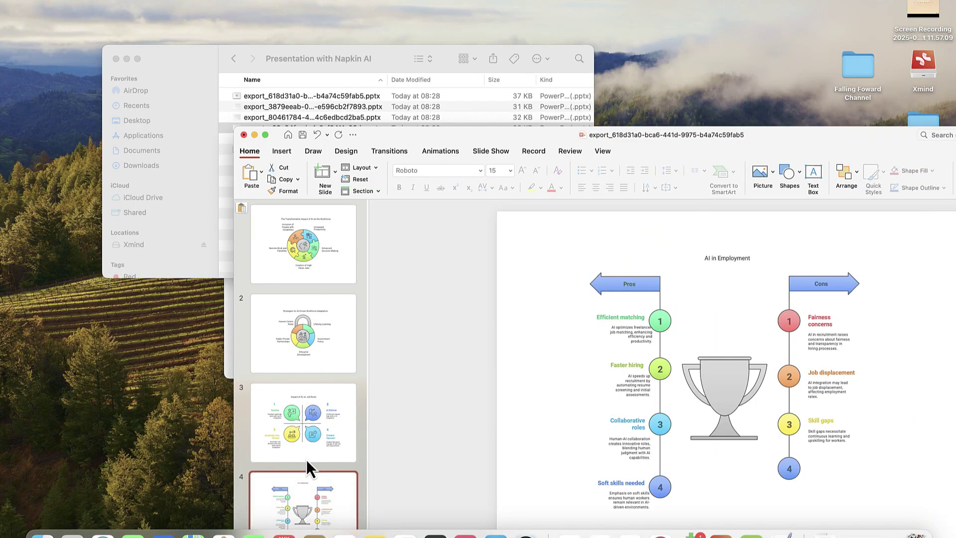
left_click(274, 127)
double_click(275, 140)
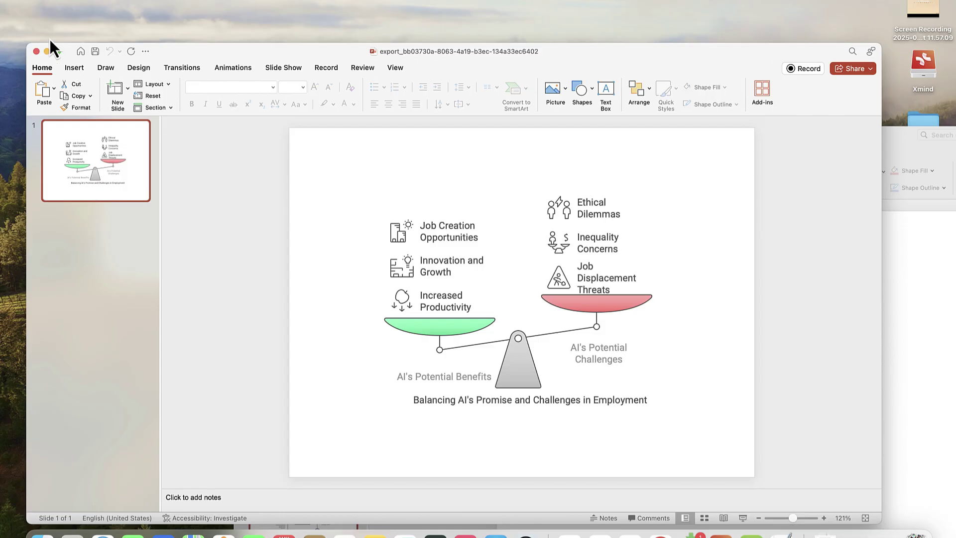
left_click(37, 52)
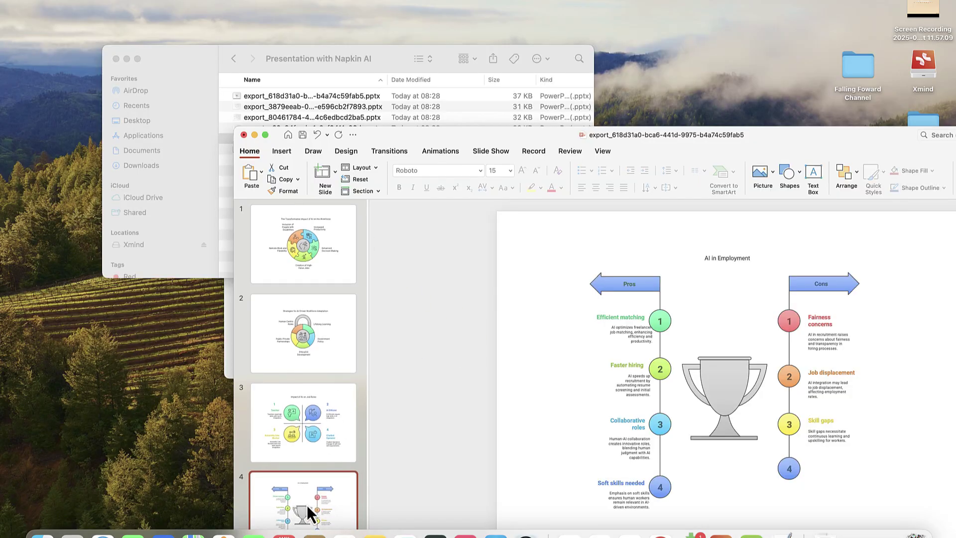
key("super+v")
Open and close the AI-Driven Transformation export, then paste the Balancing AI's Promise slide
left_click(313, 109)
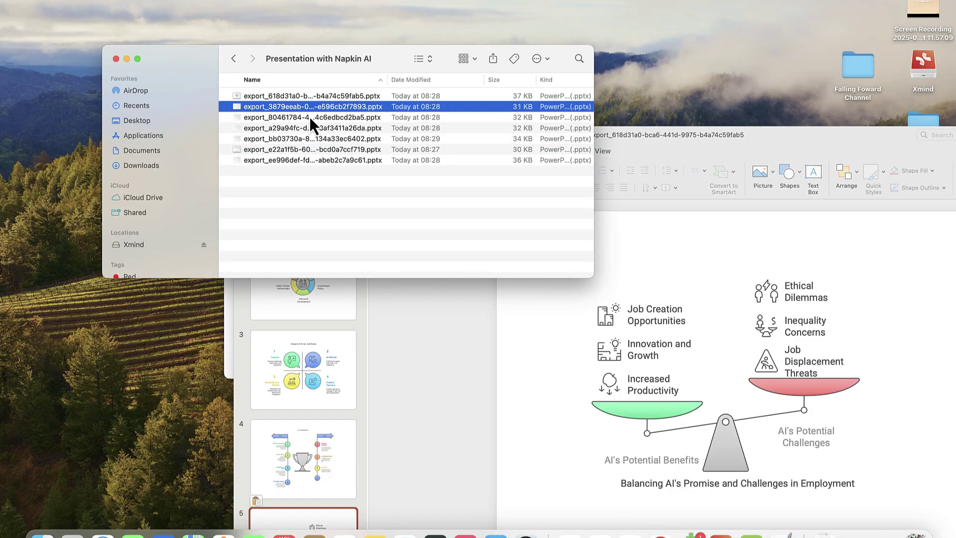
double_click(282, 151)
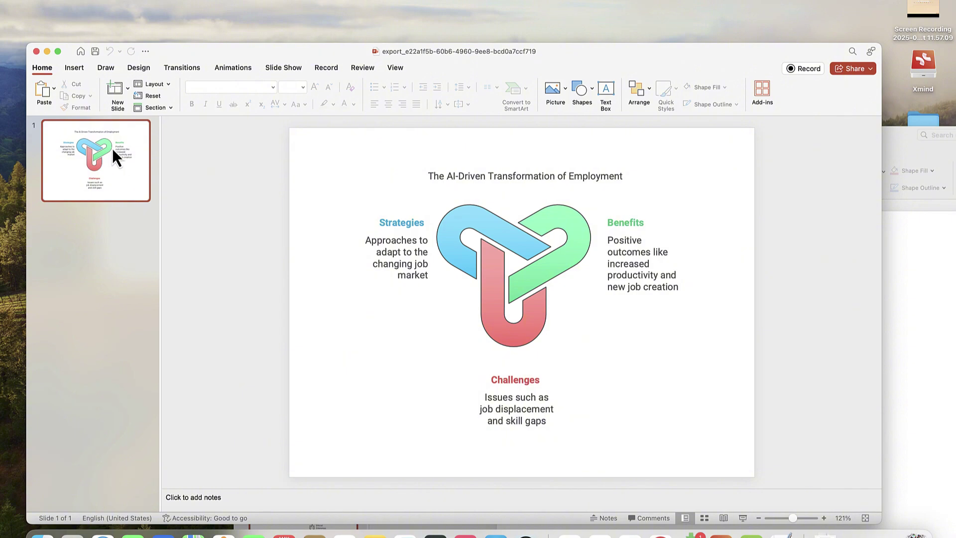
left_click(37, 51)
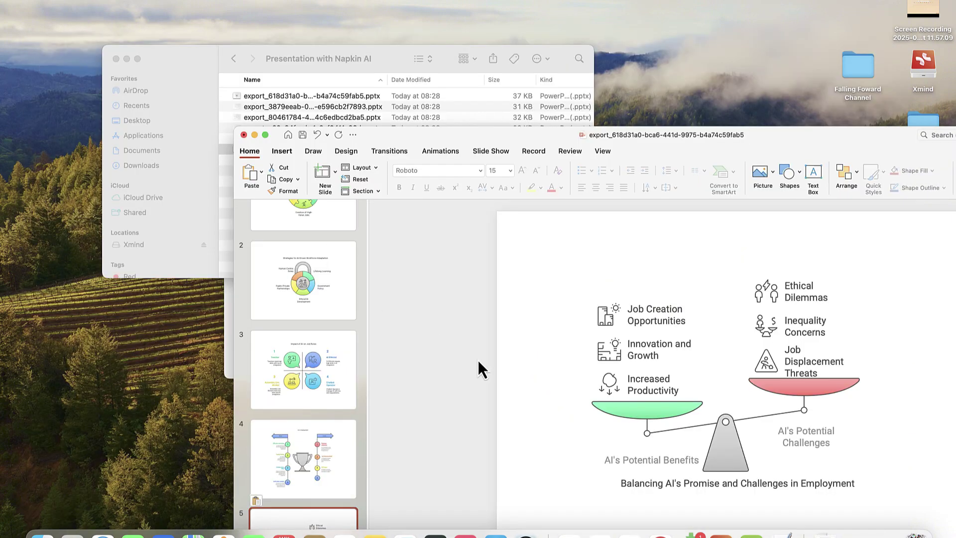
left_click(341, 440)
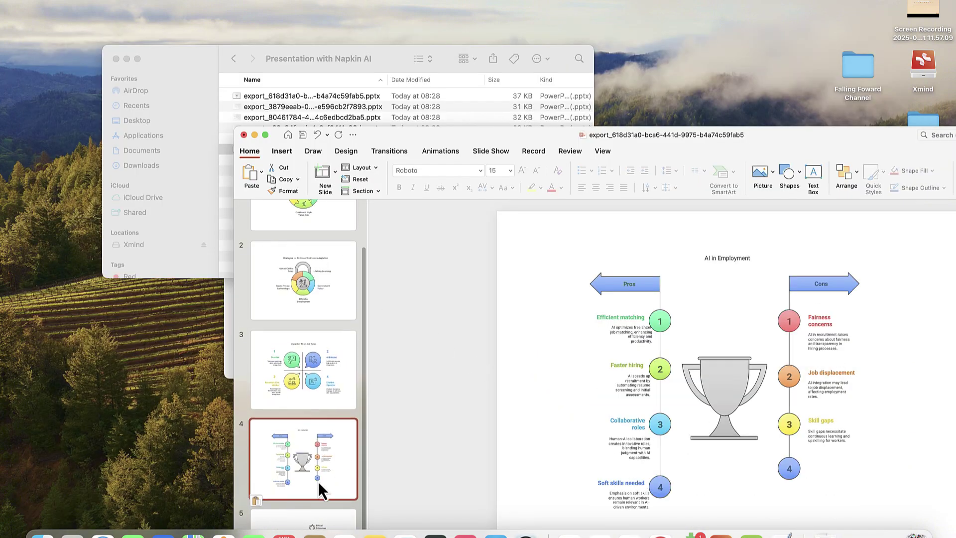
left_click(308, 523)
key("super+v")
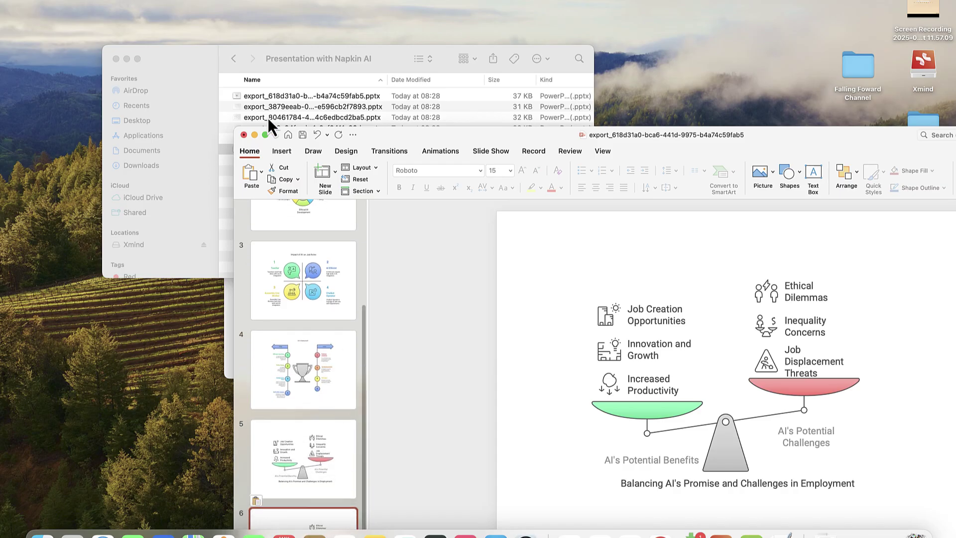
Add the AI's Impact on the Workforce slide after slide 5 and maximize the deck window
left_click(247, 69)
double_click(277, 160)
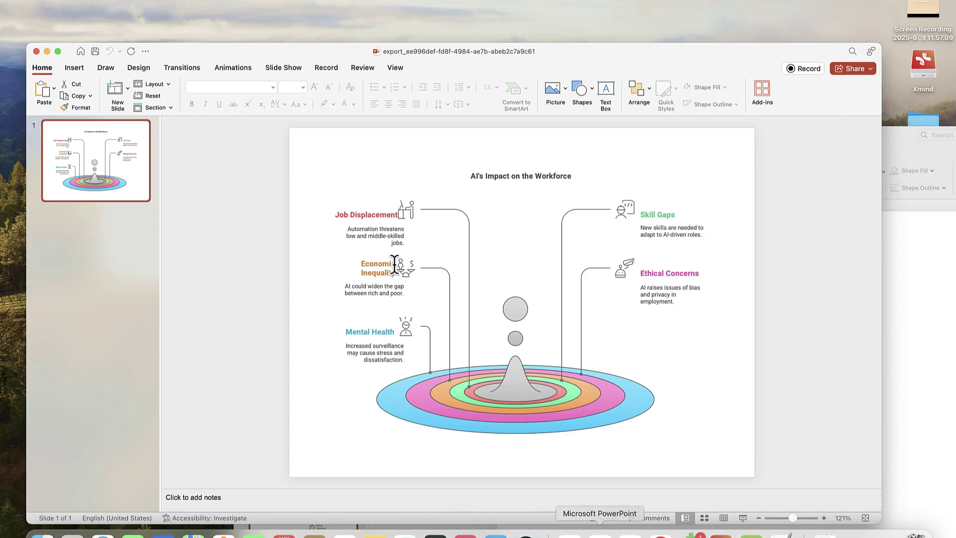
left_click(36, 50)
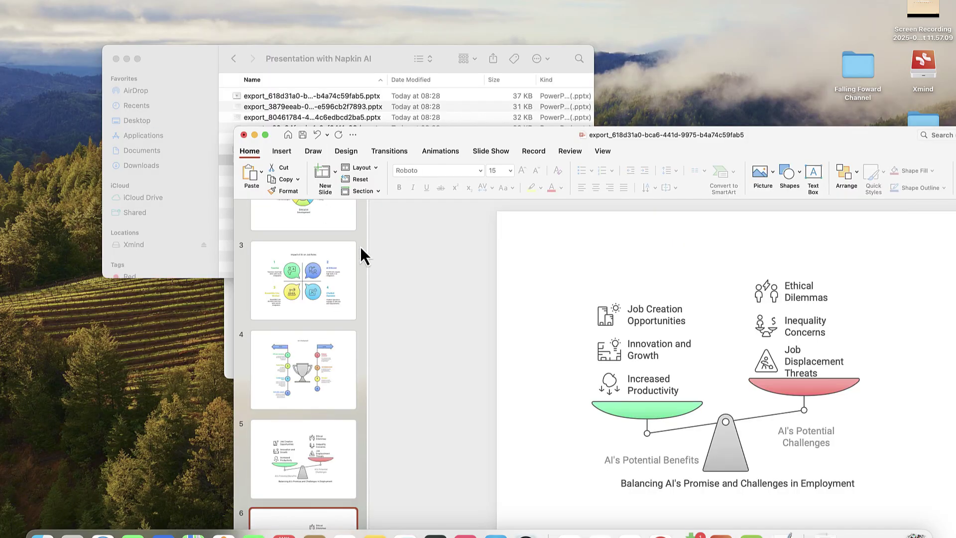
left_click(294, 480)
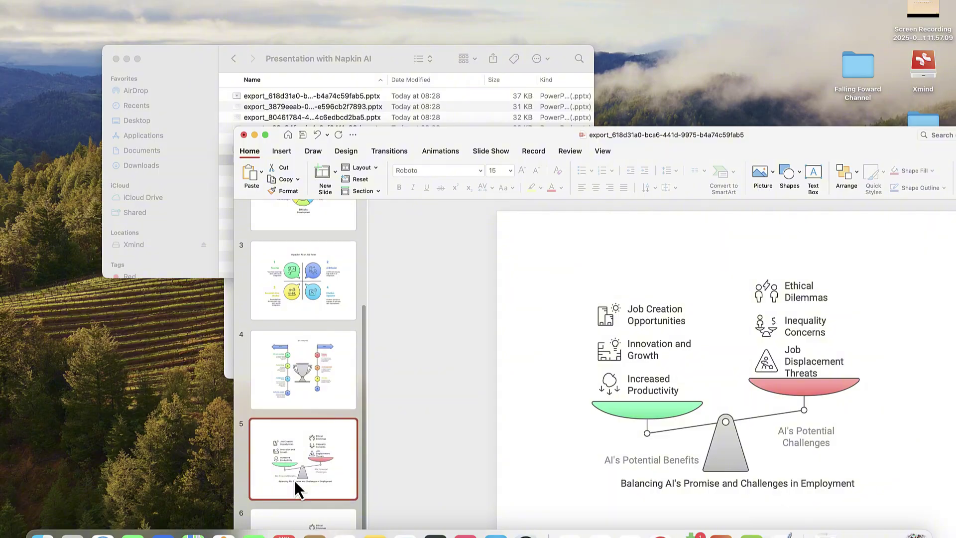
key("Down")
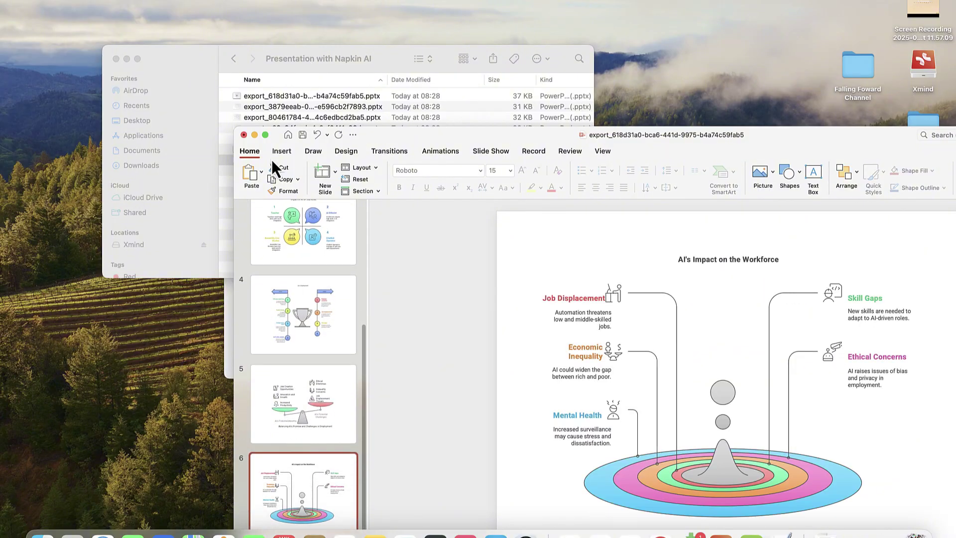
left_click(265, 135)
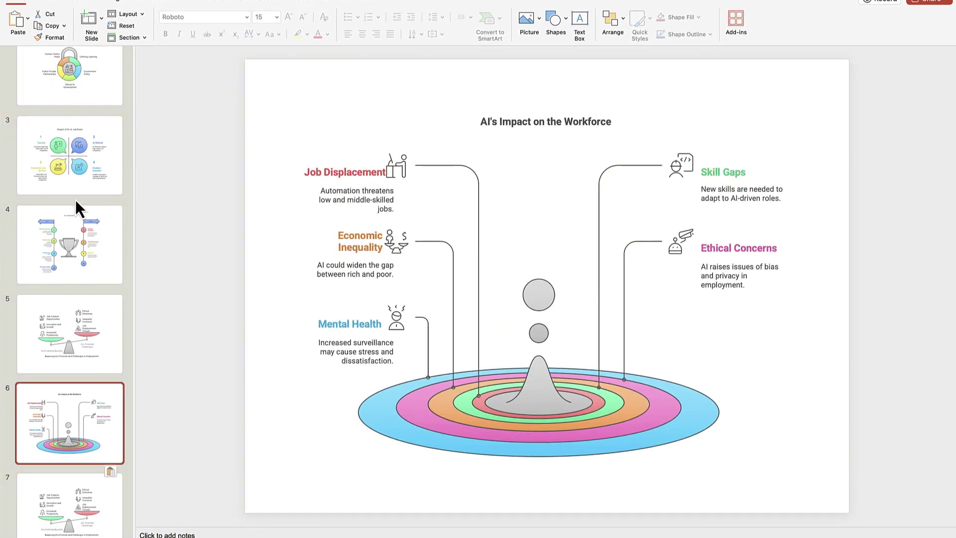
left_click(76, 94)
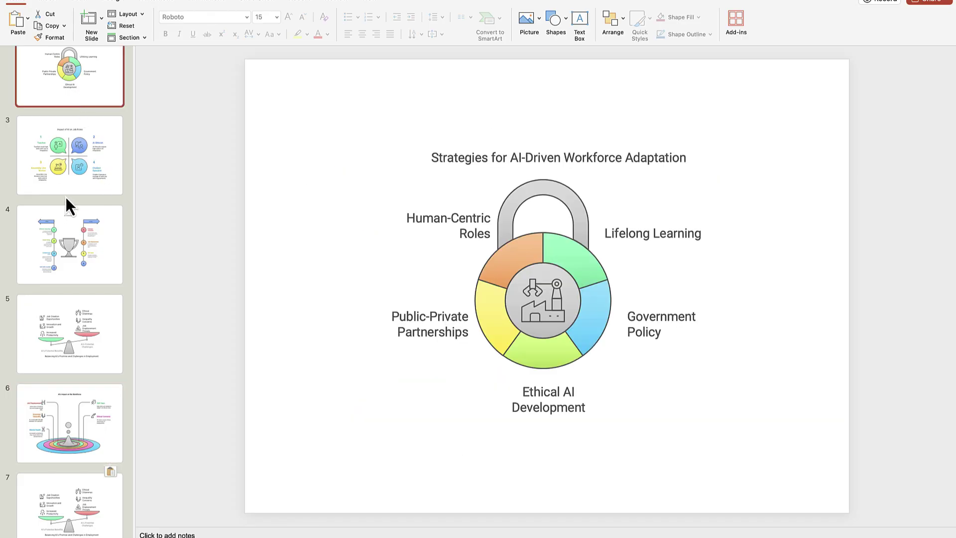
Apply the cream Wisp theme with the red arrow to all slides, then review slides 1–3
left_click(66, 178)
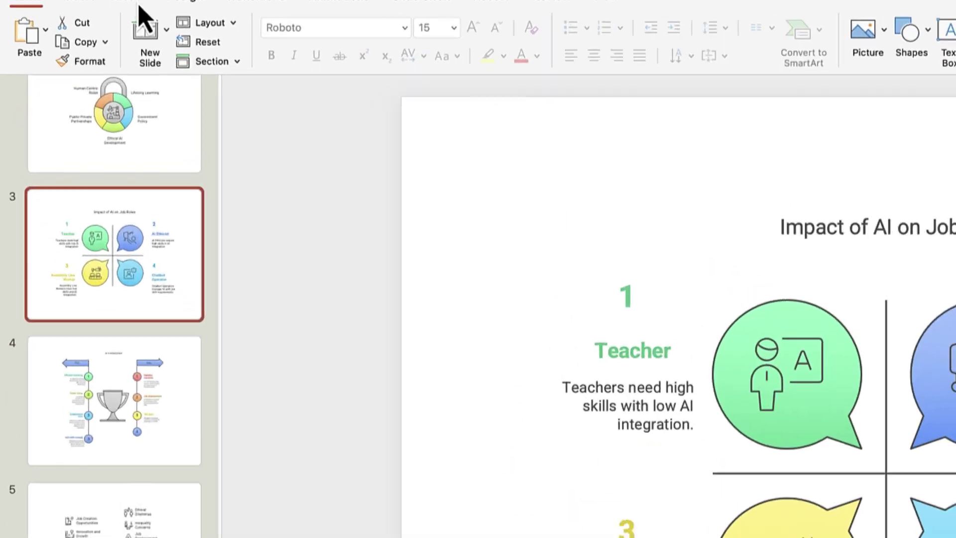
left_click(83, 3)
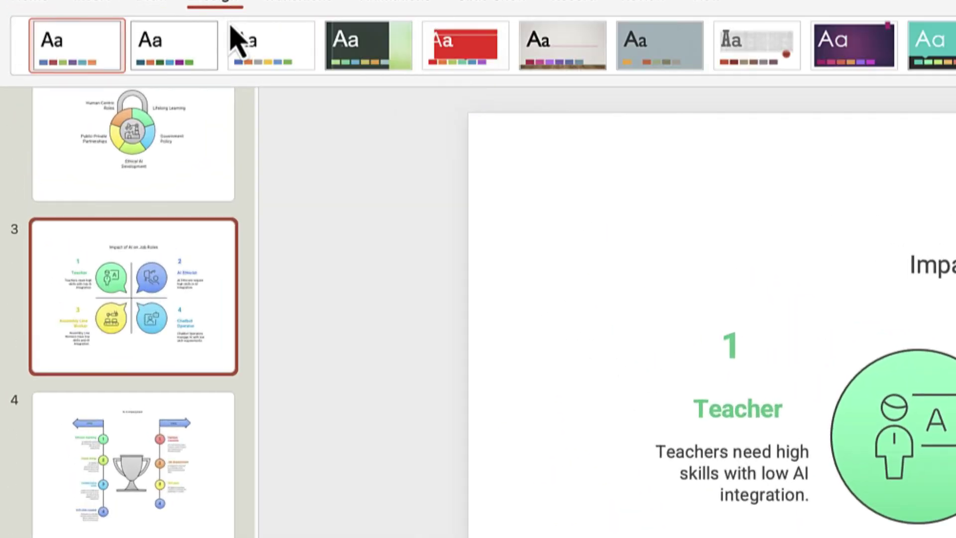
left_click(614, 80)
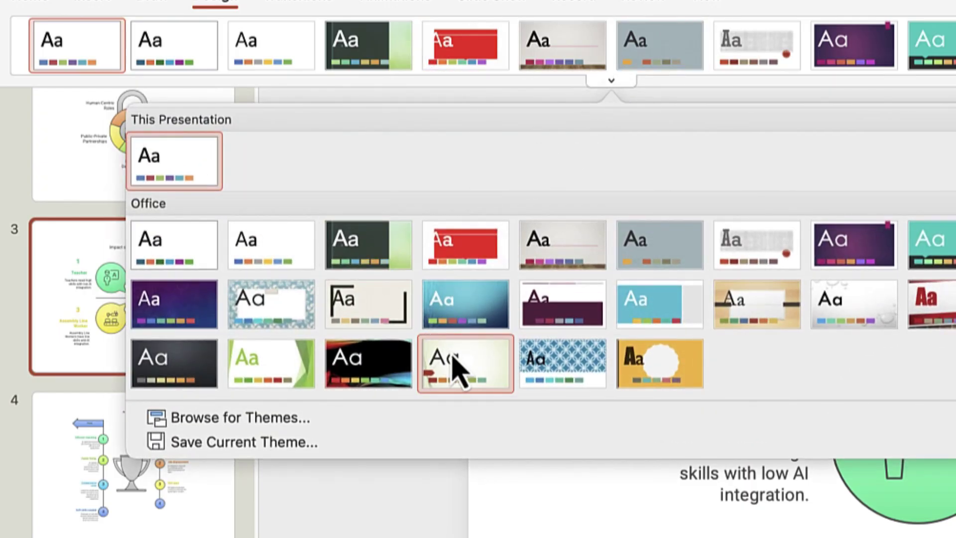
left_click(465, 376)
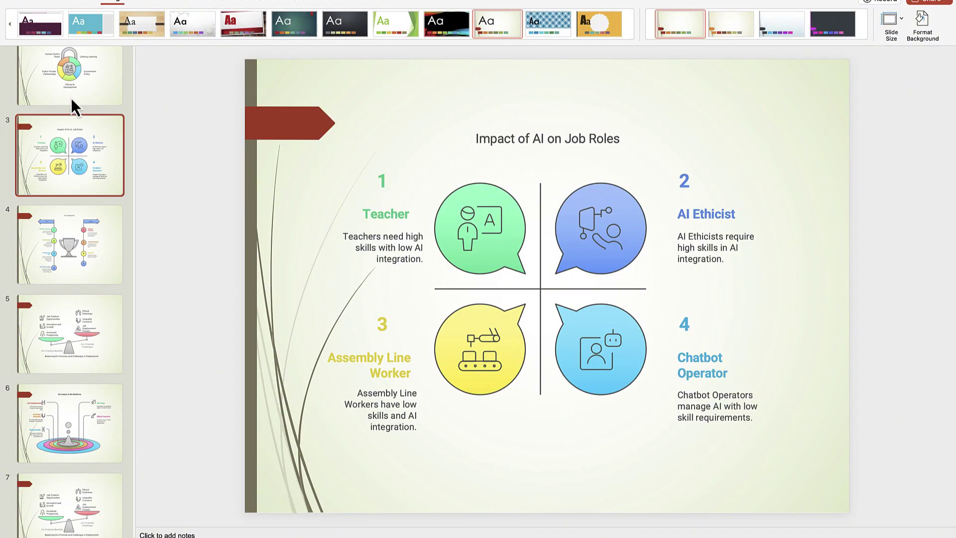
left_click(91, 111)
scroll(70, 83, "up", 2)
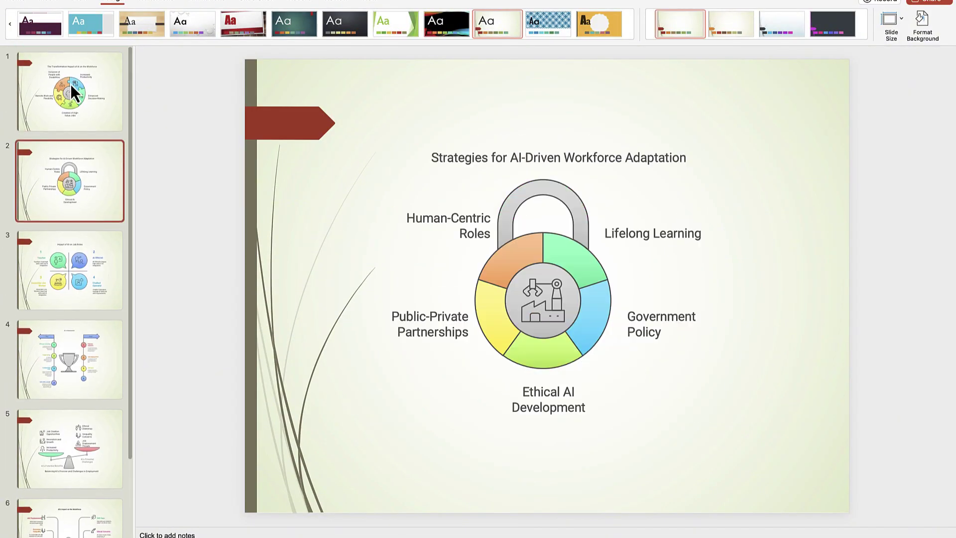
left_click(74, 119)
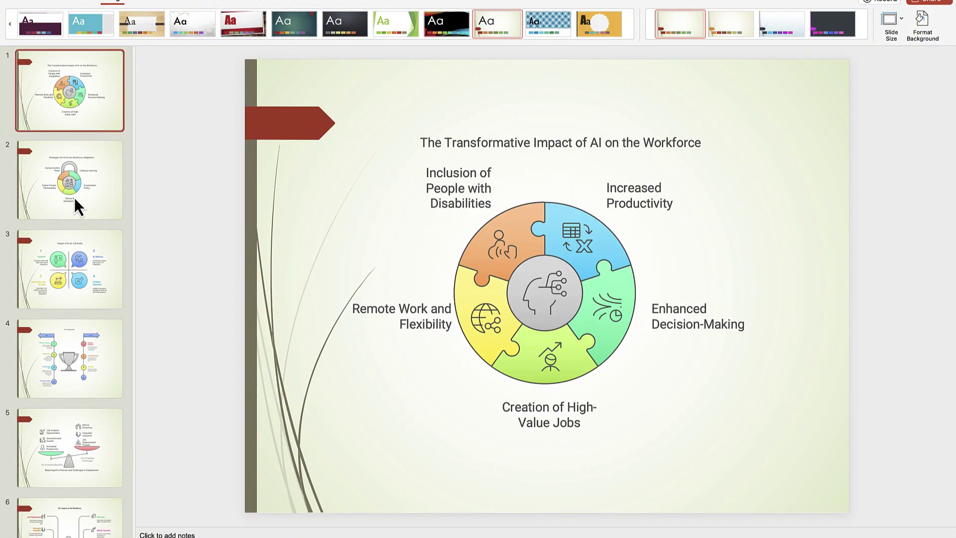
left_click(75, 199)
left_click(70, 268)
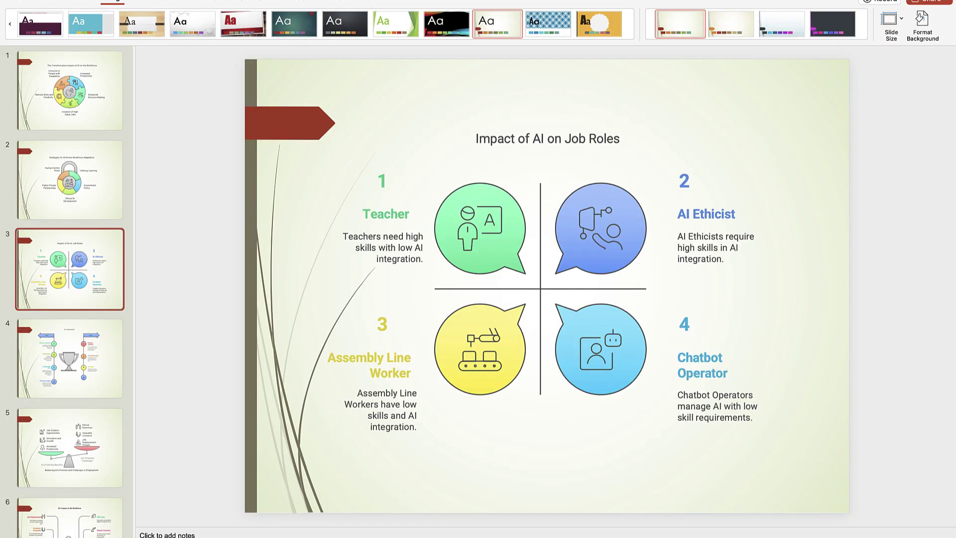
Play the themed deck as a slide show, stepping forward and back through the slides
key("shift+F5")
key("Left")
key("Left")
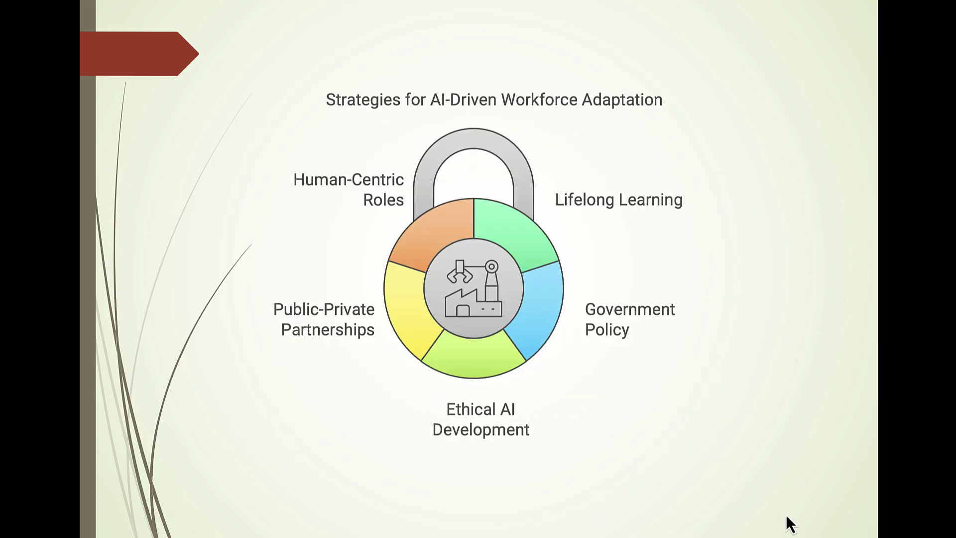
key("Right")
key("Right")
key("Right")
key("Right")
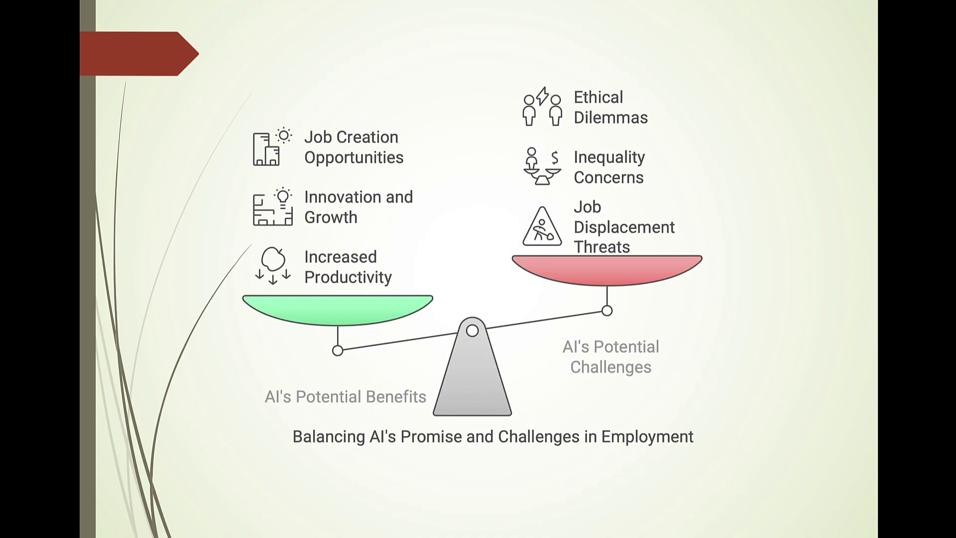
key("Right")
key("Left")
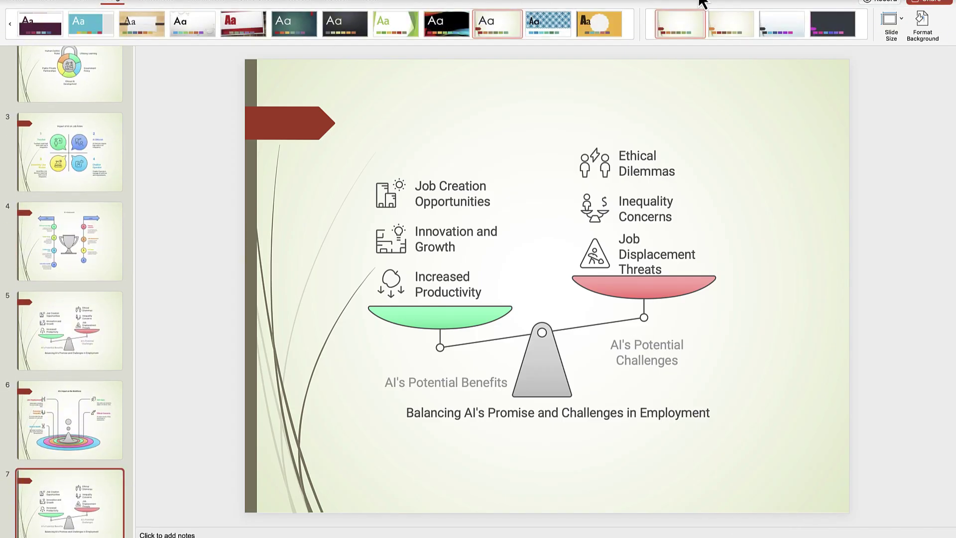
Return to Napkin AI in Chrome, dismiss the export message, and open the New Napkin options
mouse_move(629, 533)
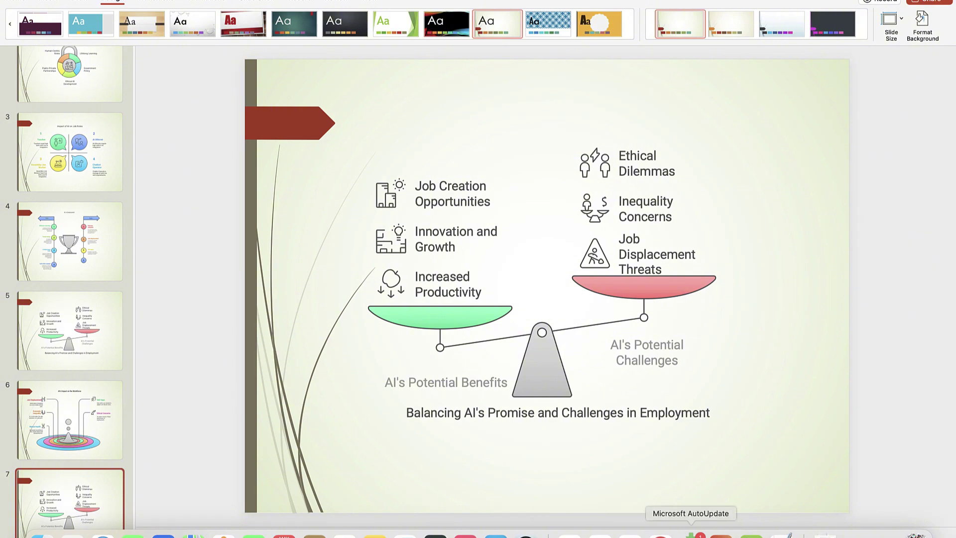
left_click(660, 535)
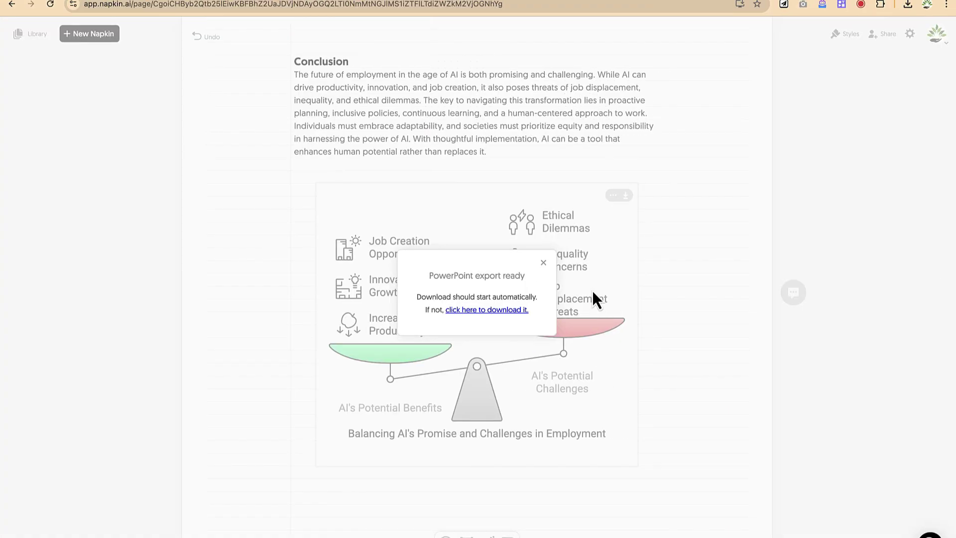
left_click(542, 264)
scroll(648, 291, "up", 10)
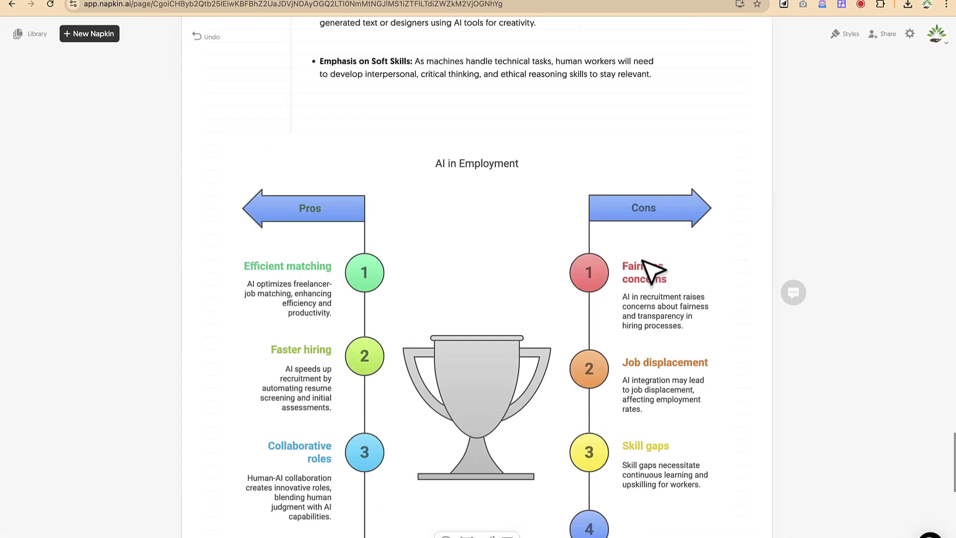
left_click(88, 33)
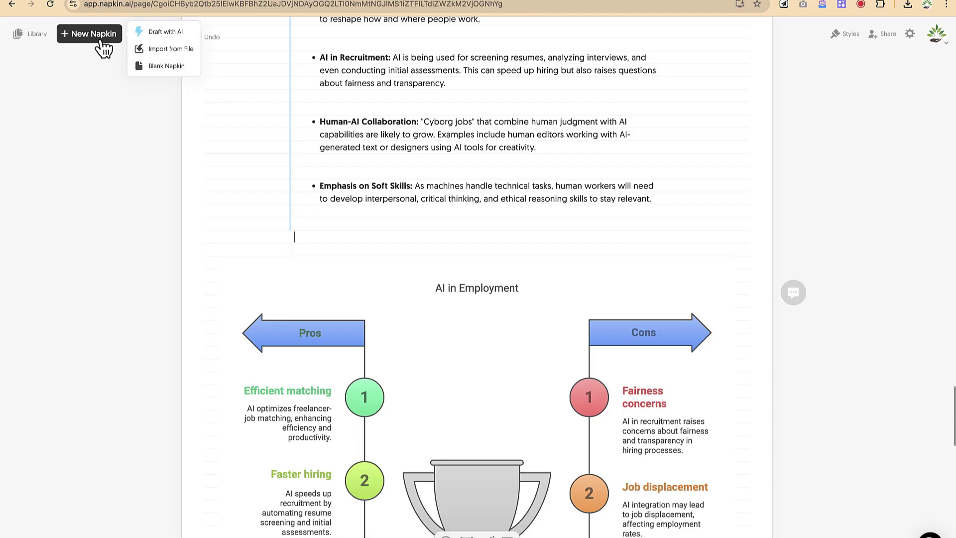